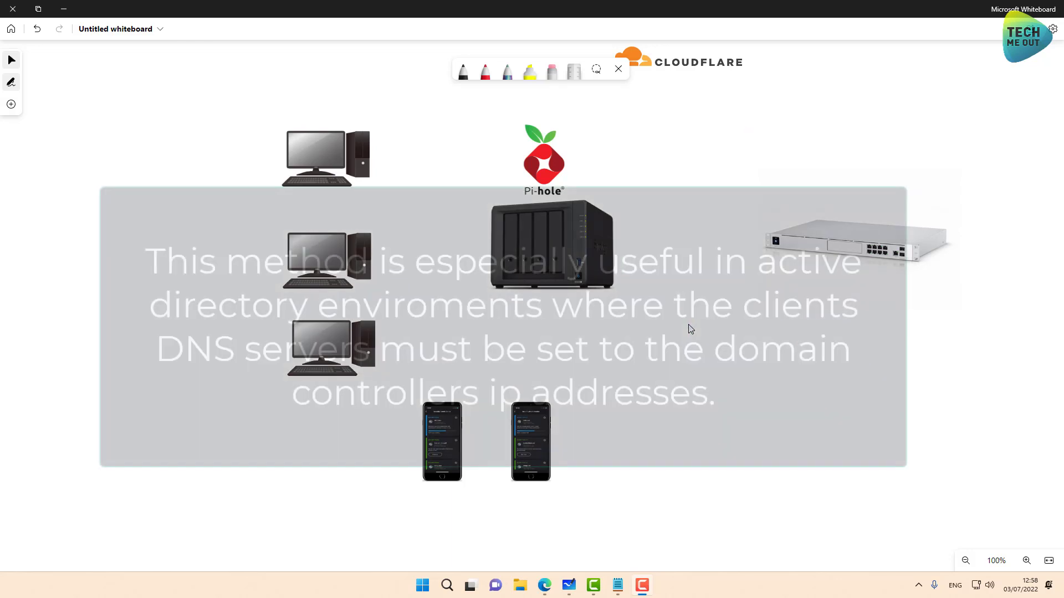
Step: Switch to the pen and set its colour to light blue
{"action": "scroll", "coordinate": [689, 329], "scroll_direction": "down", "scroll_amount": 1}
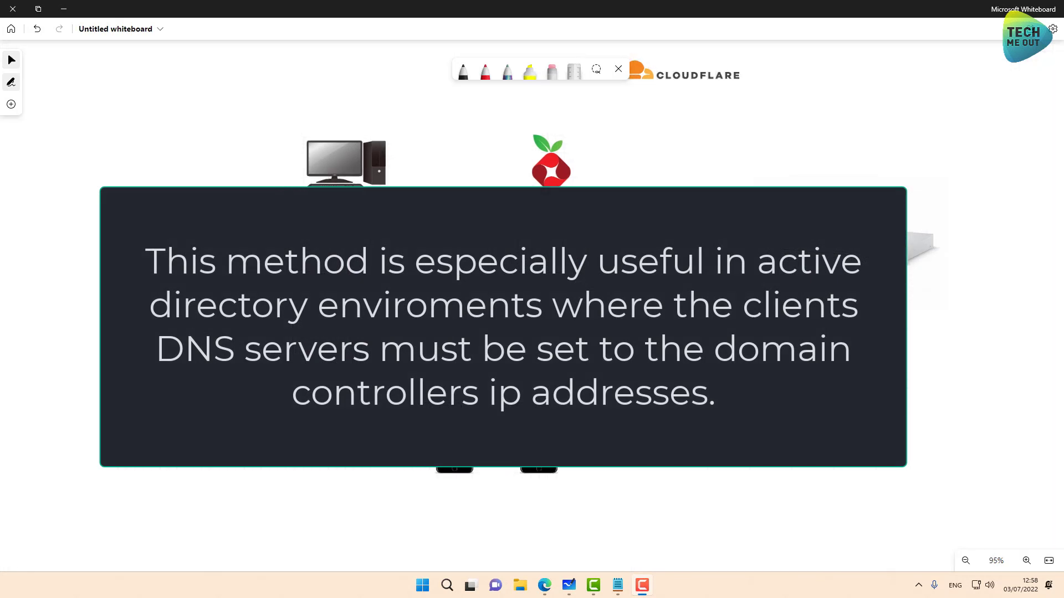
{"action": "left_click", "coordinate": [485, 78]}
{"action": "left_click", "coordinate": [485, 77]}
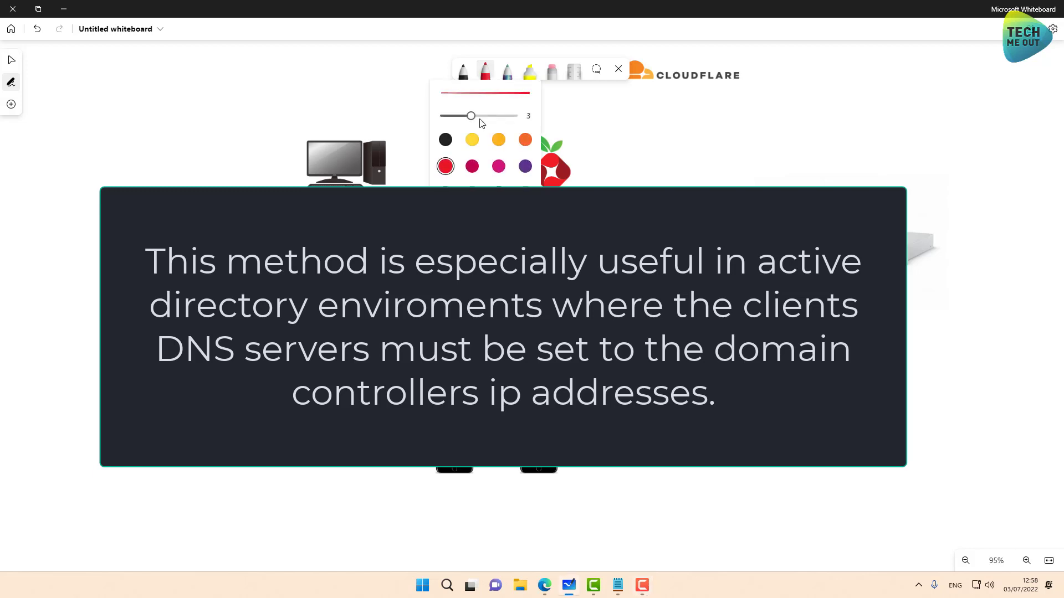
{"action": "left_click", "coordinate": [472, 193]}
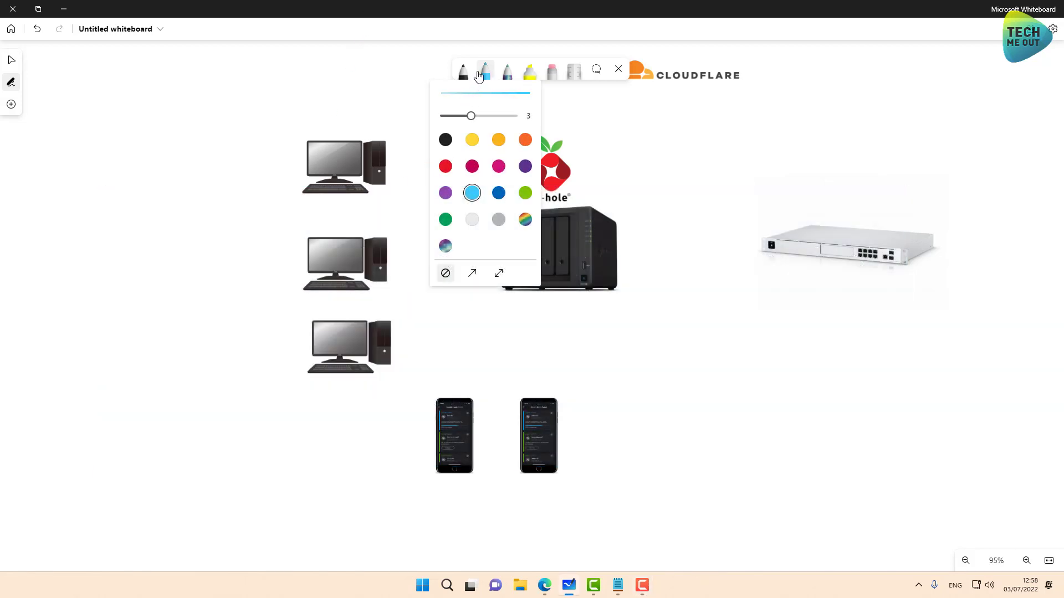
{"action": "left_click", "coordinate": [485, 72]}
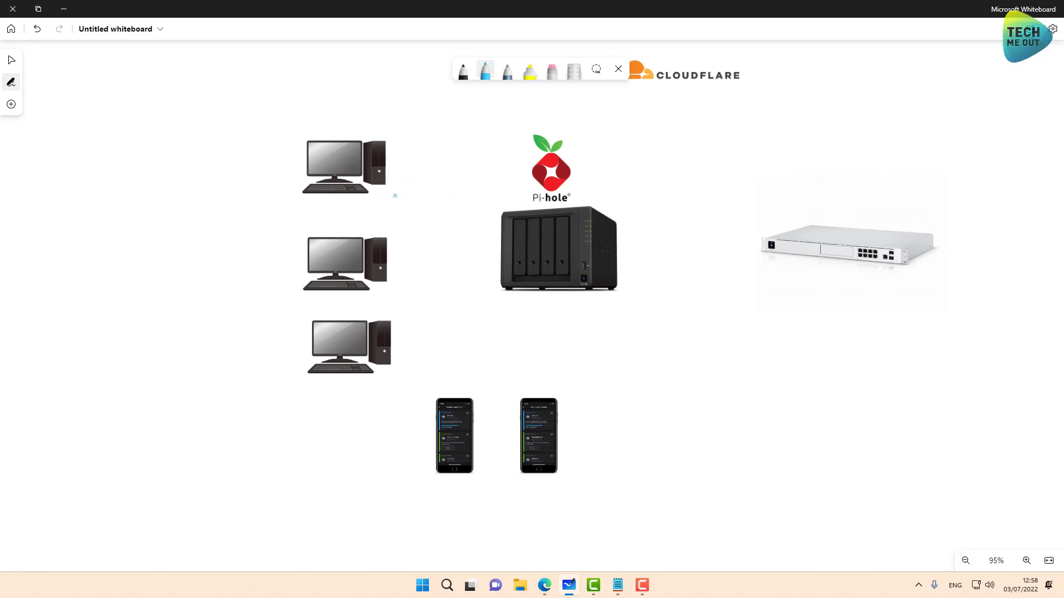
Step: Draw blue lines linking the top, middle and bottom computers to the router
{"action": "mouse_move", "coordinate": [399, 192]}
{"action": "left_mouse_down"}
{"action": "mouse_move", "coordinate": [408, 247]}
{"action": "mouse_move", "coordinate": [444, 289]}
{"action": "mouse_move", "coordinate": [512, 317]}
{"action": "mouse_move", "coordinate": [640, 324]}
{"action": "mouse_move", "coordinate": [783, 283]}
{"action": "left_mouse_up"}
{"action": "mouse_move", "coordinate": [400, 274]}
{"action": "left_mouse_down"}
{"action": "mouse_move", "coordinate": [502, 327]}
{"action": "mouse_move", "coordinate": [730, 323]}
{"action": "mouse_move", "coordinate": [788, 287]}
{"action": "left_mouse_up"}
{"action": "mouse_move", "coordinate": [425, 334]}
{"action": "left_mouse_down"}
{"action": "mouse_move", "coordinate": [669, 360]}
{"action": "mouse_move", "coordinate": [812, 296]}
{"action": "left_mouse_up"}
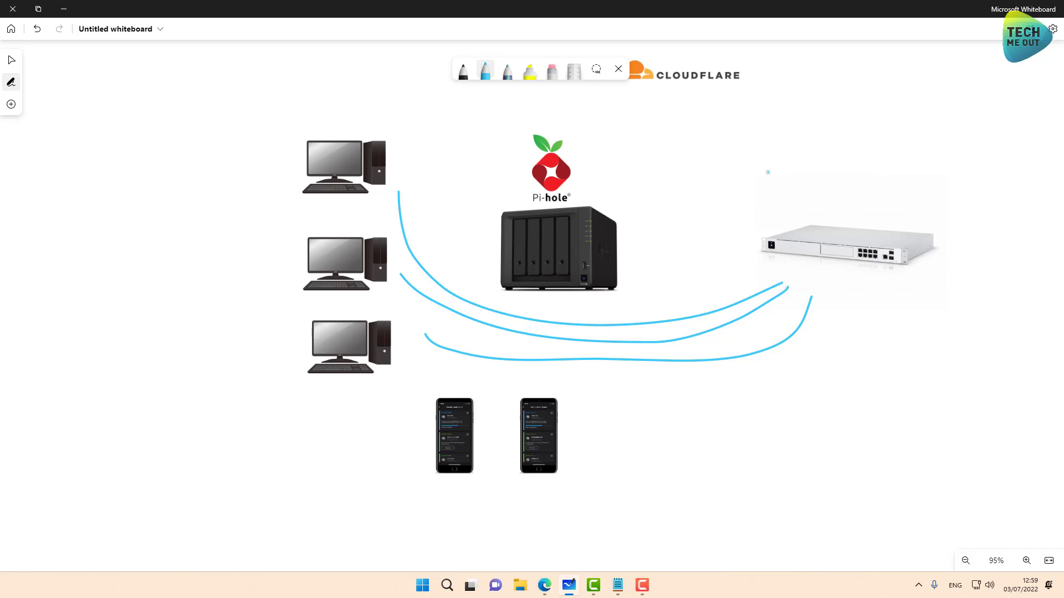
Step: Handwrite 192.168 IP addresses above and below the router
{"action": "left_click_drag", "start_coordinate": [766, 172], "coordinate": [787, 181]}
{"action": "mouse_move", "coordinate": [801, 145]}
{"action": "left_mouse_down"}
{"action": "mouse_move", "coordinate": [814, 167]}
{"action": "mouse_move", "coordinate": [791, 179]}
{"action": "left_mouse_up"}
{"action": "mouse_move", "coordinate": [821, 149]}
{"action": "left_mouse_down"}
{"action": "mouse_move", "coordinate": [851, 192]}
{"action": "mouse_move", "coordinate": [920, 166]}
{"action": "mouse_move", "coordinate": [947, 171]}
{"action": "mouse_move", "coordinate": [951, 161]}
{"action": "mouse_move", "coordinate": [990, 166]}
{"action": "mouse_move", "coordinate": [1004, 187]}
{"action": "mouse_move", "coordinate": [1042, 190]}
{"action": "left_mouse_up"}
{"action": "left_click", "coordinate": [854, 190]}
{"action": "left_click", "coordinate": [960, 176]}
{"action": "left_click", "coordinate": [992, 183]}
{"action": "left_click_drag", "start_coordinate": [1045, 168], "coordinate": [1034, 188]}
{"action": "mouse_move", "coordinate": [812, 330]}
{"action": "left_mouse_down"}
{"action": "mouse_move", "coordinate": [841, 338]}
{"action": "mouse_move", "coordinate": [875, 308]}
{"action": "mouse_move", "coordinate": [857, 336]}
{"action": "mouse_move", "coordinate": [906, 332]}
{"action": "mouse_move", "coordinate": [940, 346]}
{"action": "mouse_move", "coordinate": [1025, 316]}
{"action": "mouse_move", "coordinate": [1018, 339]}
{"action": "left_mouse_up"}
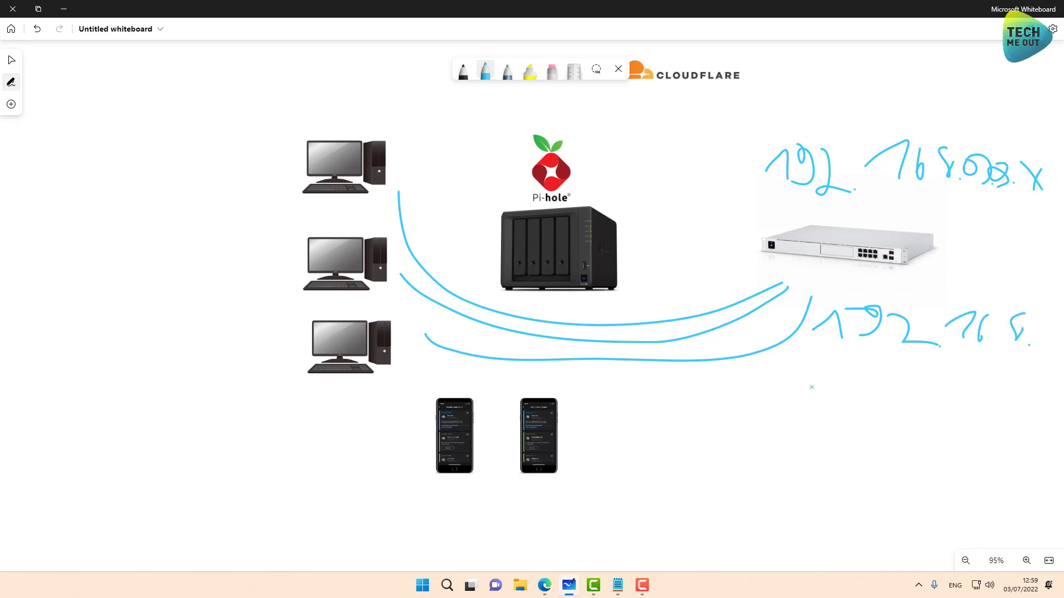
{"action": "mouse_move", "coordinate": [862, 370]}
{"action": "left_mouse_down"}
{"action": "mouse_move", "coordinate": [852, 379]}
{"action": "mouse_move", "coordinate": [930, 382]}
{"action": "left_mouse_up"}
{"action": "left_click", "coordinate": [913, 386]}
Step: Sketch a router-to-NAS arrow, a NAS-to-Cloudflare curve and a router outbound line, then circle the router
{"action": "mouse_move", "coordinate": [781, 231]}
{"action": "left_mouse_down"}
{"action": "mouse_move", "coordinate": [629, 215]}
{"action": "mouse_move", "coordinate": [651, 195]}
{"action": "mouse_move", "coordinate": [662, 233]}
{"action": "left_mouse_up"}
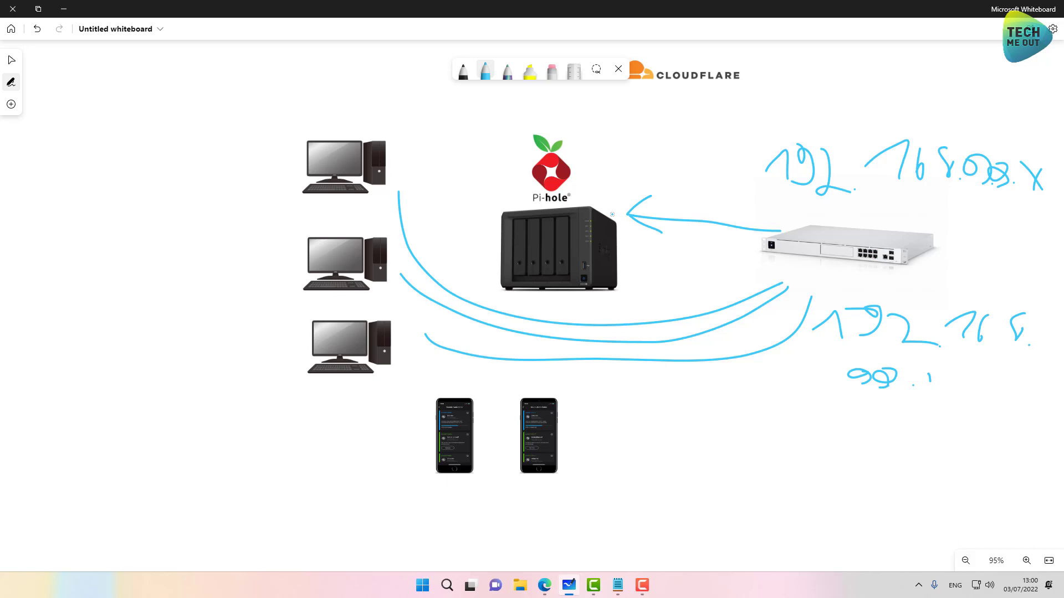
{"action": "mouse_move", "coordinate": [612, 214]}
{"action": "left_mouse_down"}
{"action": "mouse_move", "coordinate": [604, 196]}
{"action": "mouse_move", "coordinate": [629, 143]}
{"action": "mouse_move", "coordinate": [671, 89]}
{"action": "left_mouse_up"}
{"action": "left_click_drag", "start_coordinate": [915, 232], "coordinate": [1053, 216]}
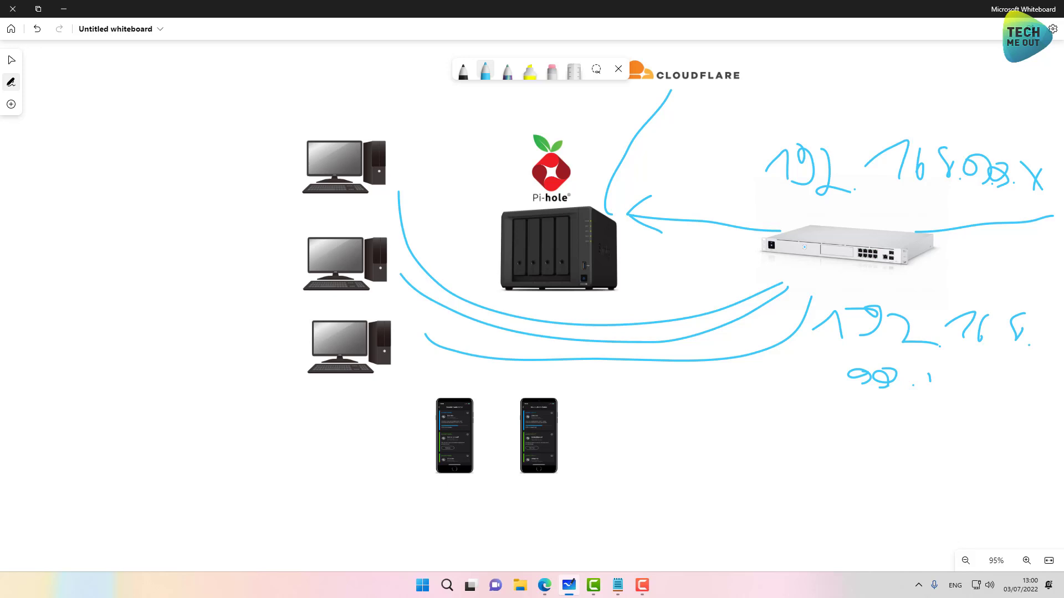
{"action": "mouse_move", "coordinate": [788, 206]}
{"action": "left_mouse_down"}
{"action": "mouse_move", "coordinate": [886, 277]}
{"action": "mouse_move", "coordinate": [820, 221]}
{"action": "mouse_move", "coordinate": [854, 266]}
{"action": "mouse_move", "coordinate": [859, 248]}
{"action": "left_mouse_up"}
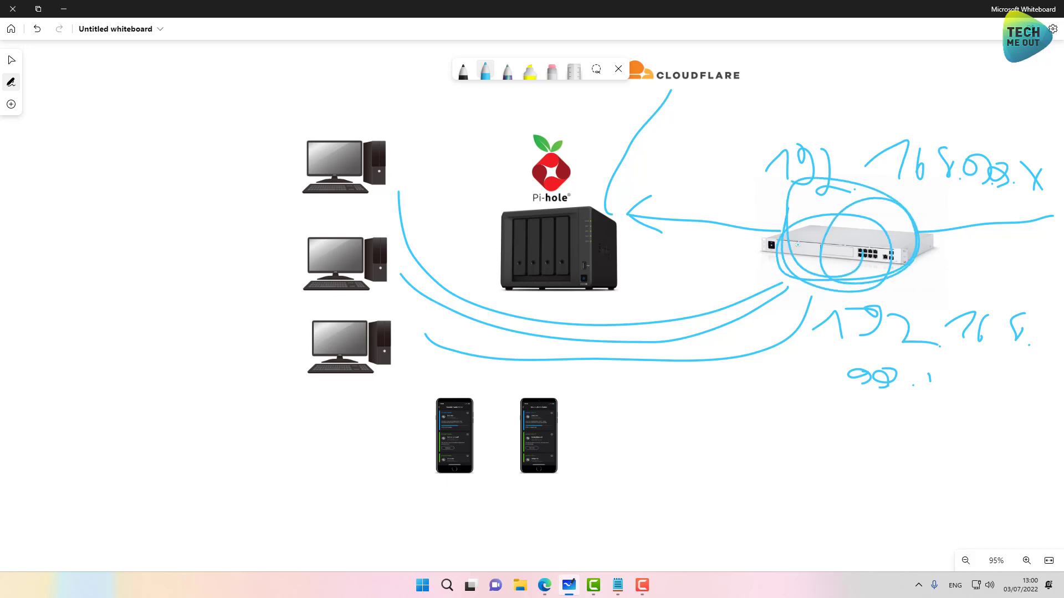
{"action": "mouse_move", "coordinate": [760, 231]}
{"action": "left_mouse_down"}
{"action": "mouse_move", "coordinate": [638, 218]}
{"action": "mouse_move", "coordinate": [687, 222]}
{"action": "mouse_move", "coordinate": [677, 220]}
{"action": "left_mouse_up"}
Step: Return to the DSM browser tab and sign in with username and password
{"action": "mouse_move", "coordinate": [544, 585]}
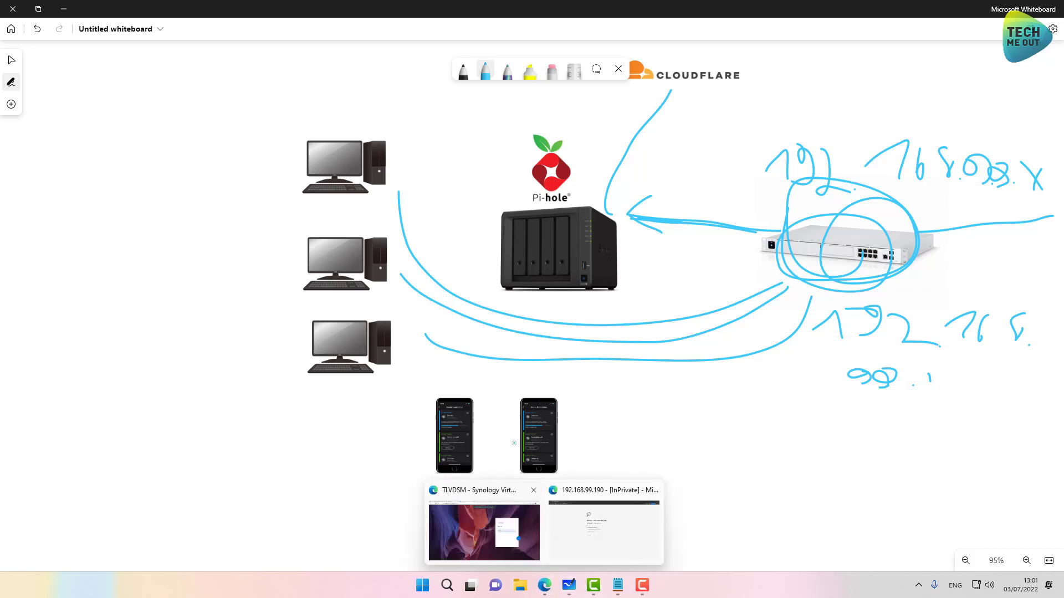
{"action": "left_click", "coordinate": [474, 480]}
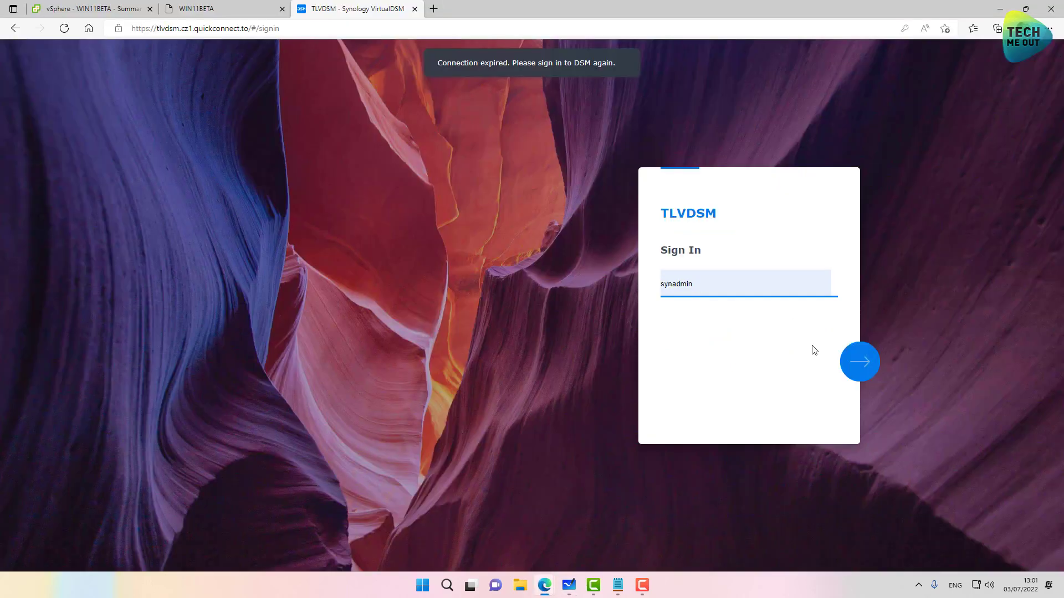
{"action": "left_click", "coordinate": [866, 372]}
{"action": "left_click", "coordinate": [867, 372]}
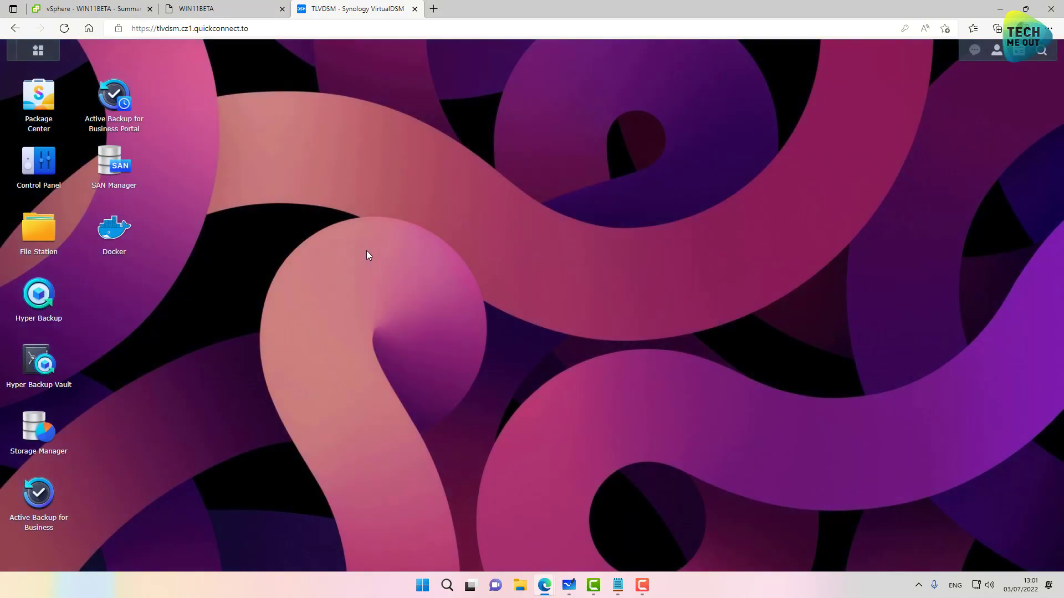
Step: Browse All Packages in Package Center, then close it
{"action": "left_click", "coordinate": [38, 102]}
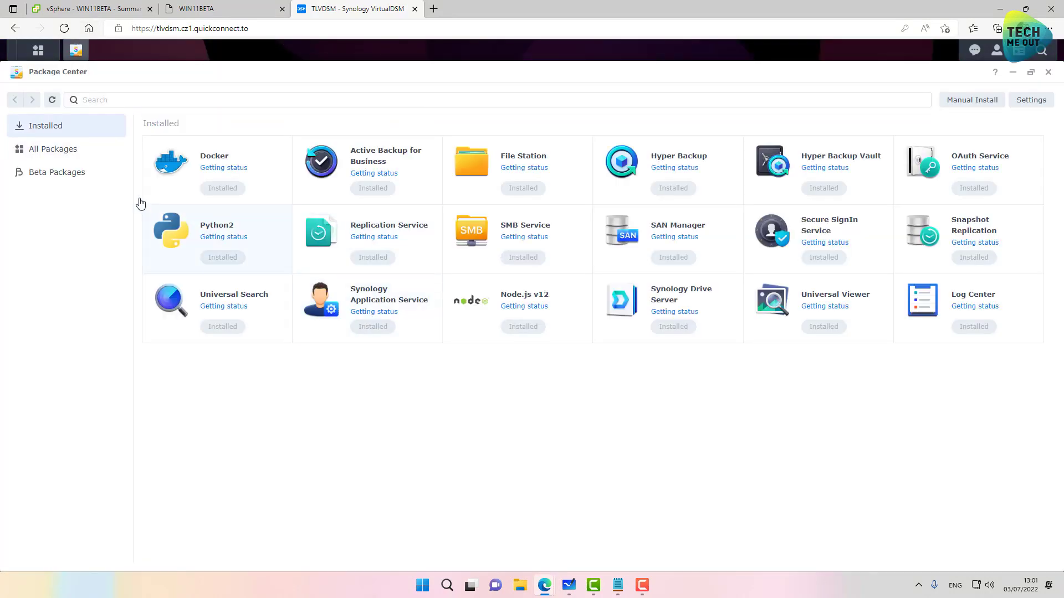
{"action": "left_click", "coordinate": [79, 155]}
{"action": "scroll", "coordinate": [467, 252], "scroll_direction": "down", "scroll_amount": 10}
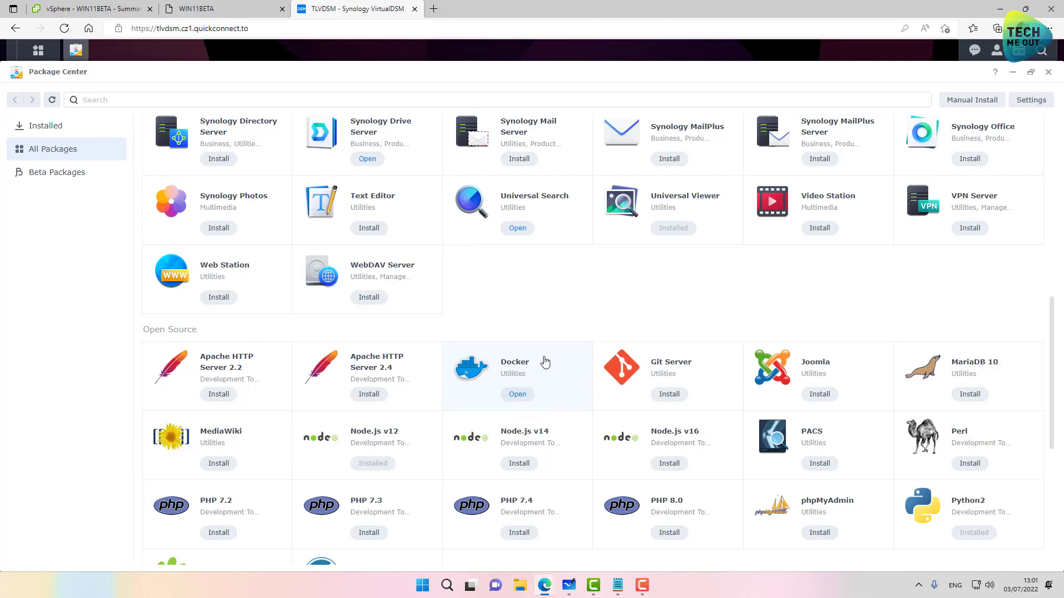
{"action": "left_click", "coordinate": [1049, 73]}
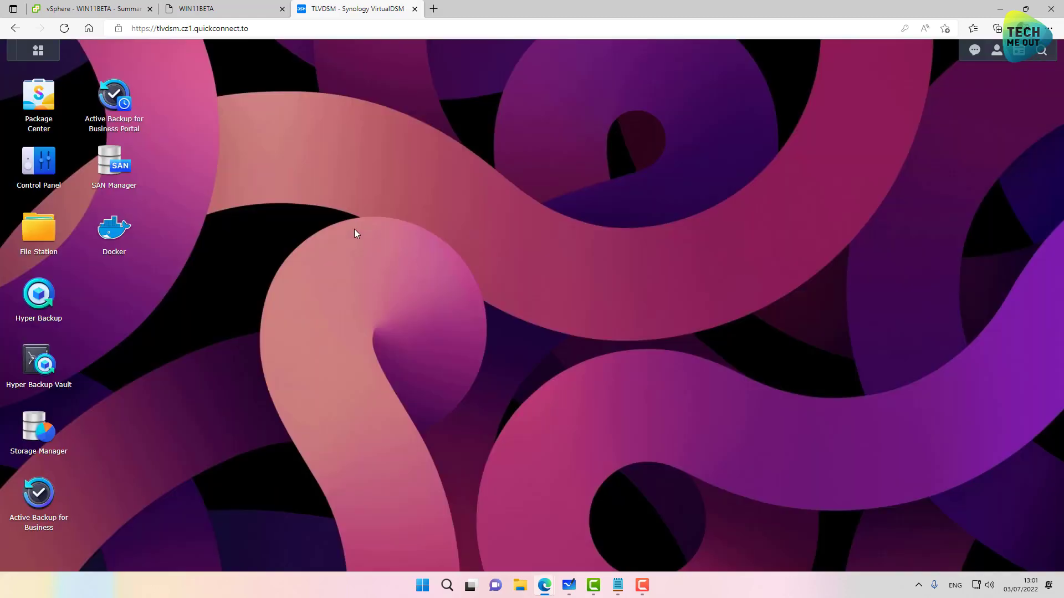
Step: Check the shared folders, then open the docker shared folder in File Station
{"action": "left_click", "coordinate": [43, 169]}
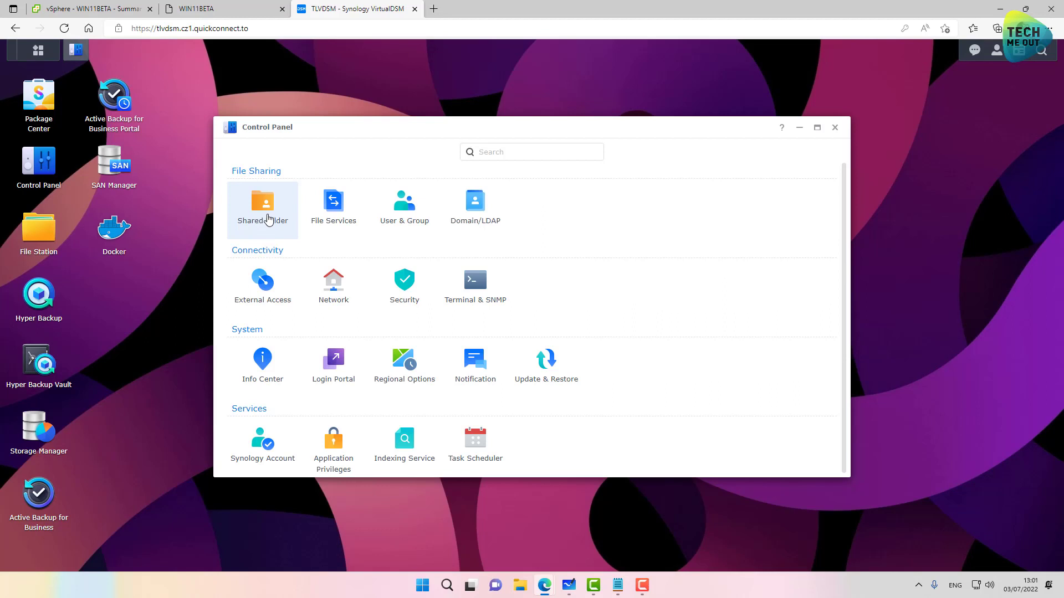
{"action": "left_click", "coordinate": [269, 223]}
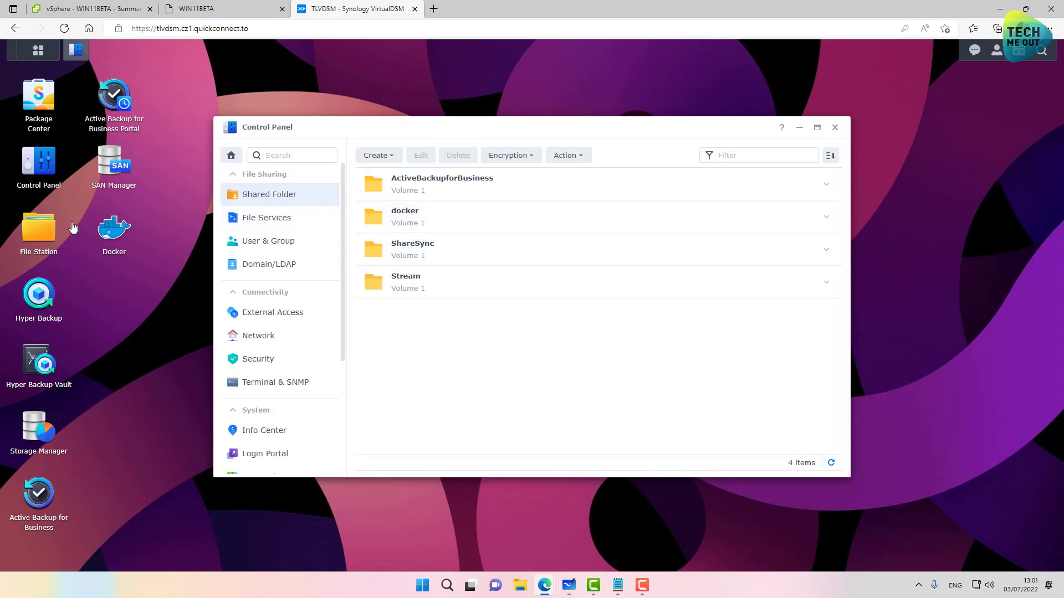
{"action": "left_click", "coordinate": [49, 230]}
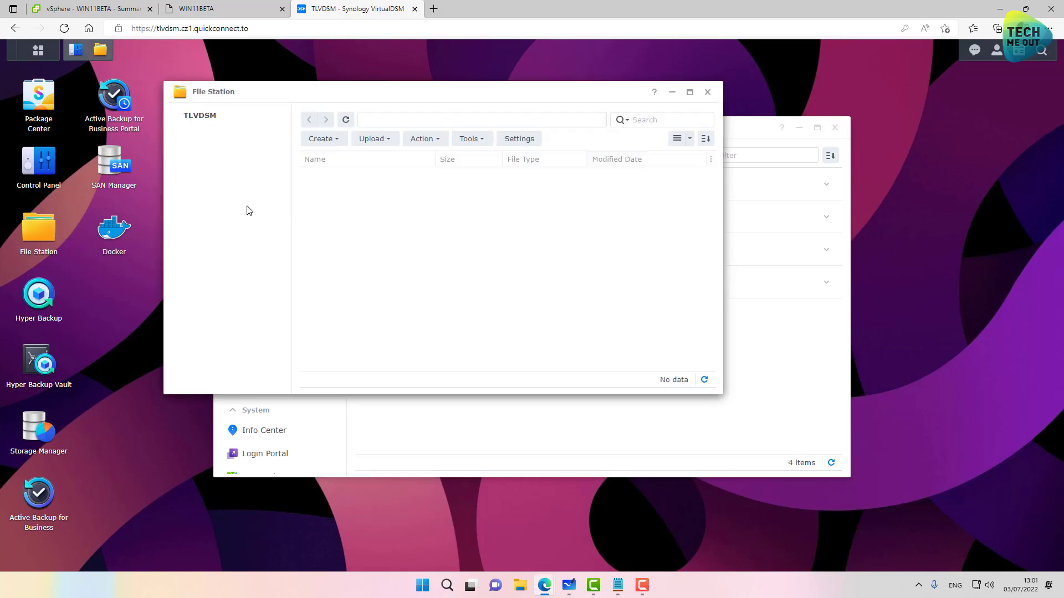
{"action": "left_click", "coordinate": [206, 146]}
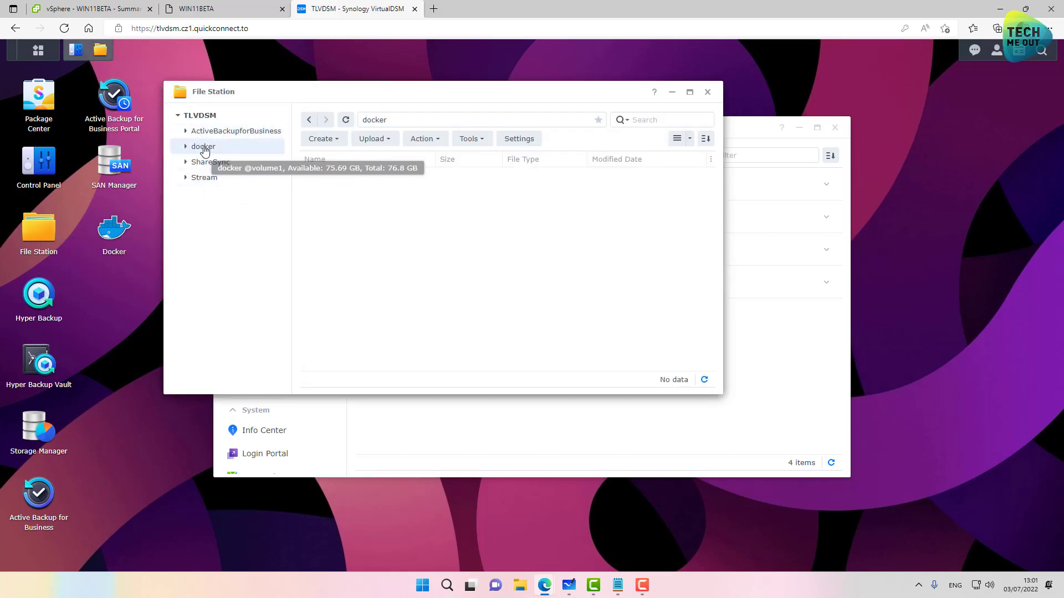
Step: Create a folder named Pihole inside docker
{"action": "right_click", "coordinate": [306, 195]}
{"action": "left_click", "coordinate": [322, 276]}
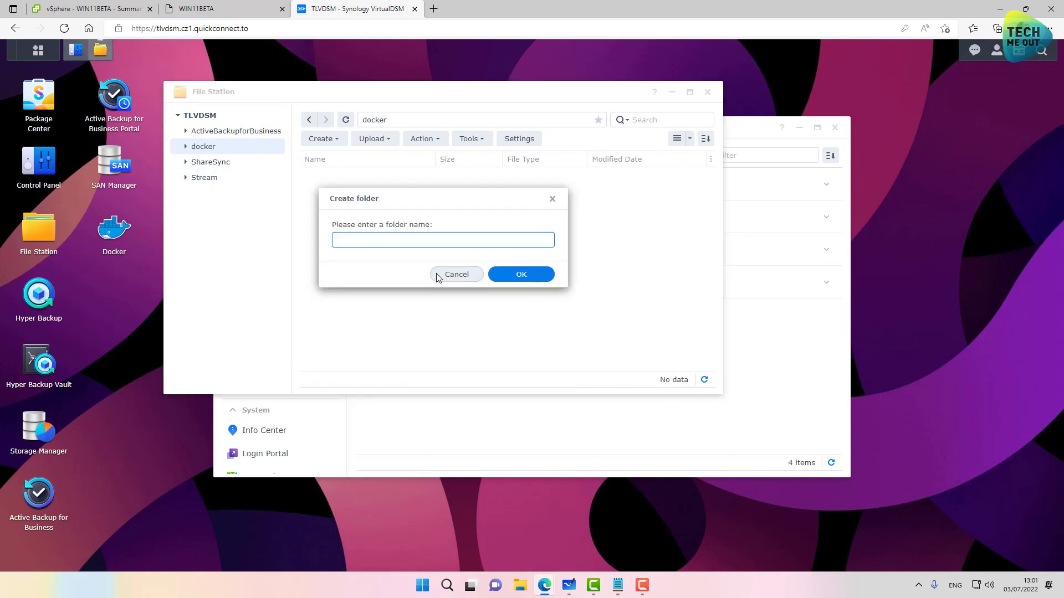
{"action": "type", "text": "Pihole"}
{"action": "left_click", "coordinate": [524, 275]}
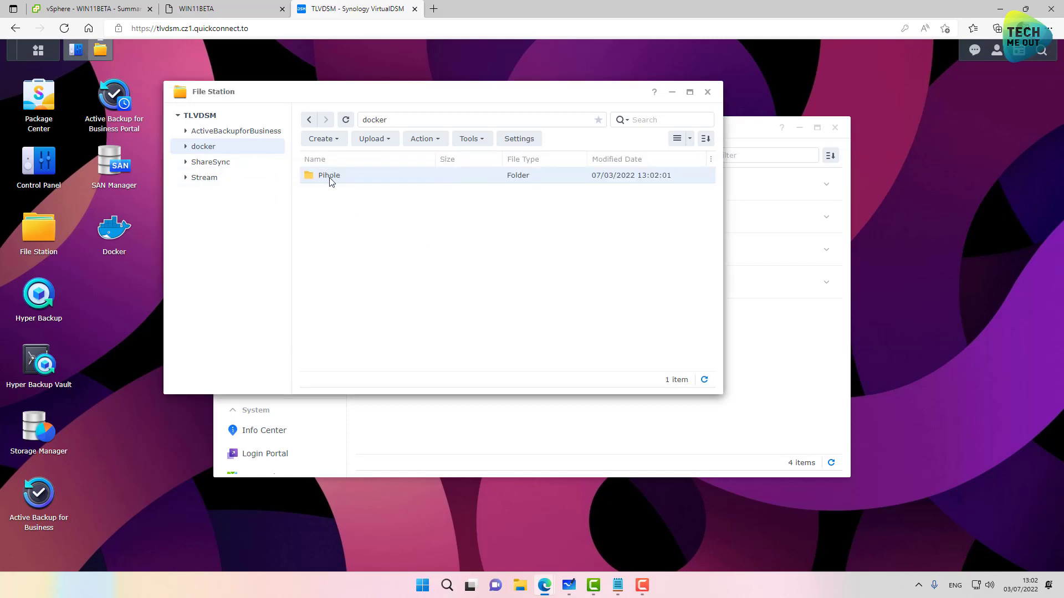
Step: Inside docker/Pihole, create a subfolder also named Pihole
{"action": "double_click", "coordinate": [329, 178]}
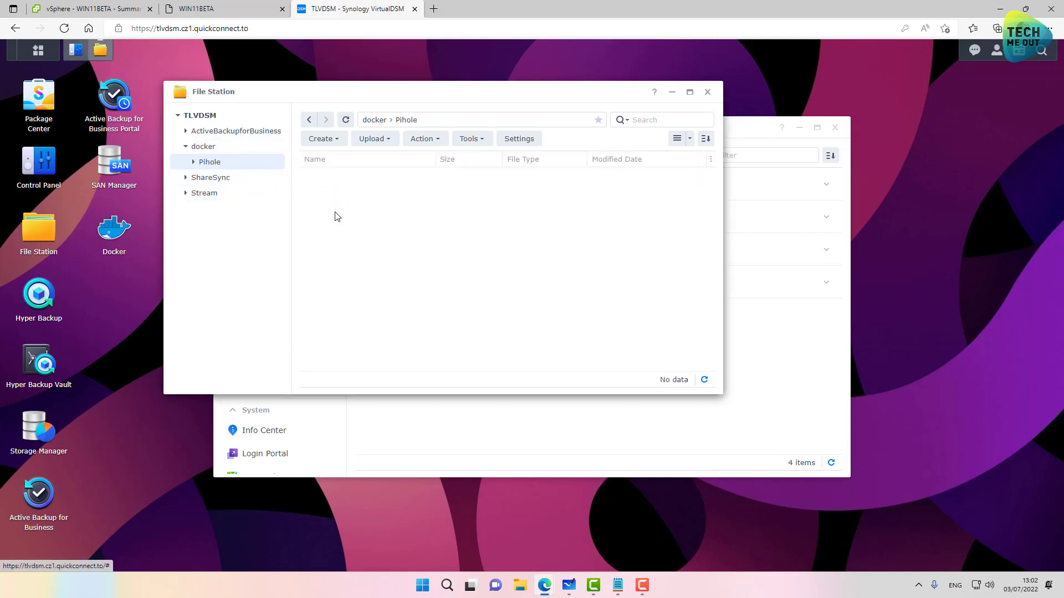
{"action": "right_click", "coordinate": [348, 228]}
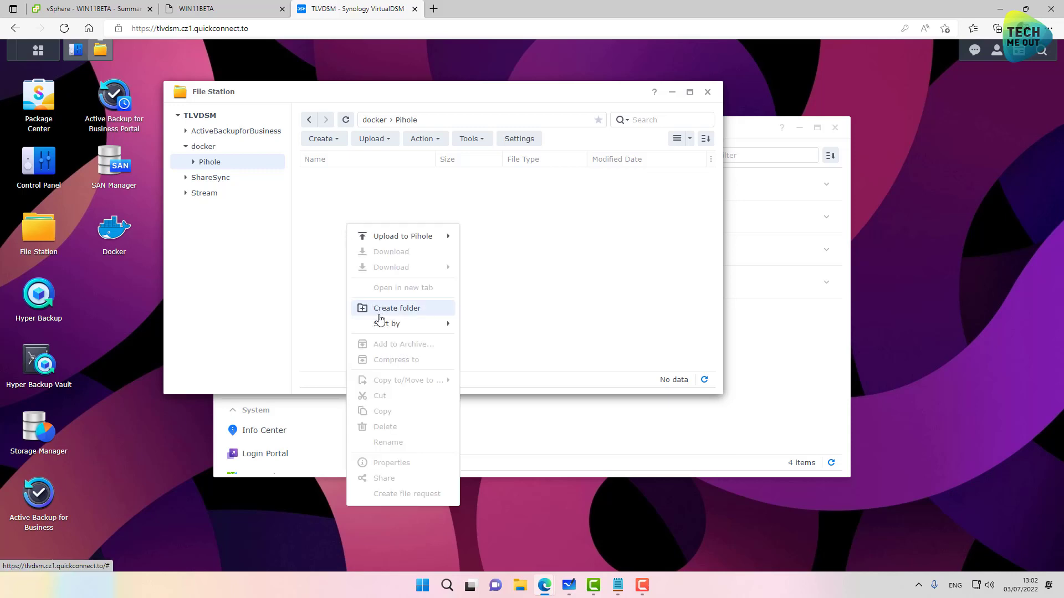
{"action": "mouse_move", "coordinate": [386, 327]}
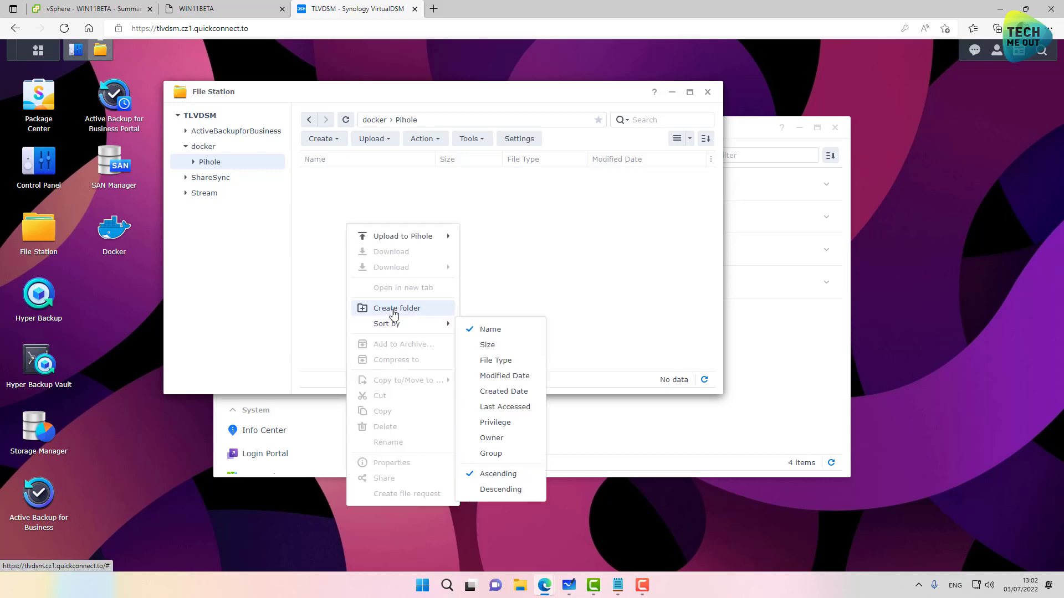
{"action": "left_click", "coordinate": [389, 308]}
{"action": "type", "text": "Pihole"}
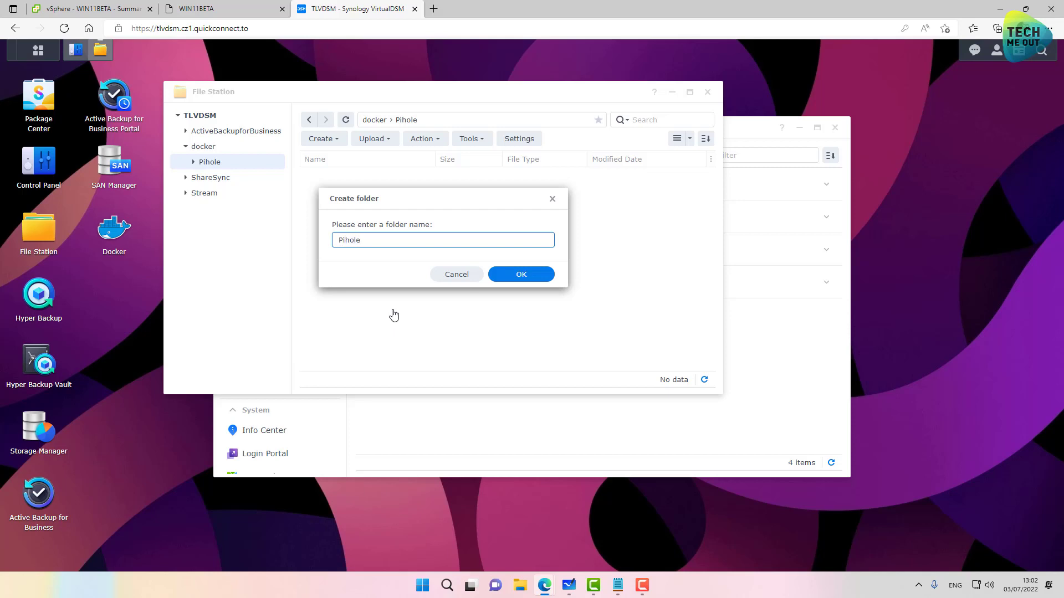
{"action": "left_click", "coordinate": [499, 273]}
Step: Create a dnsmasq.d subfolder in docker/Pihole, pasting the name from the notes
{"action": "right_click", "coordinate": [327, 233]}
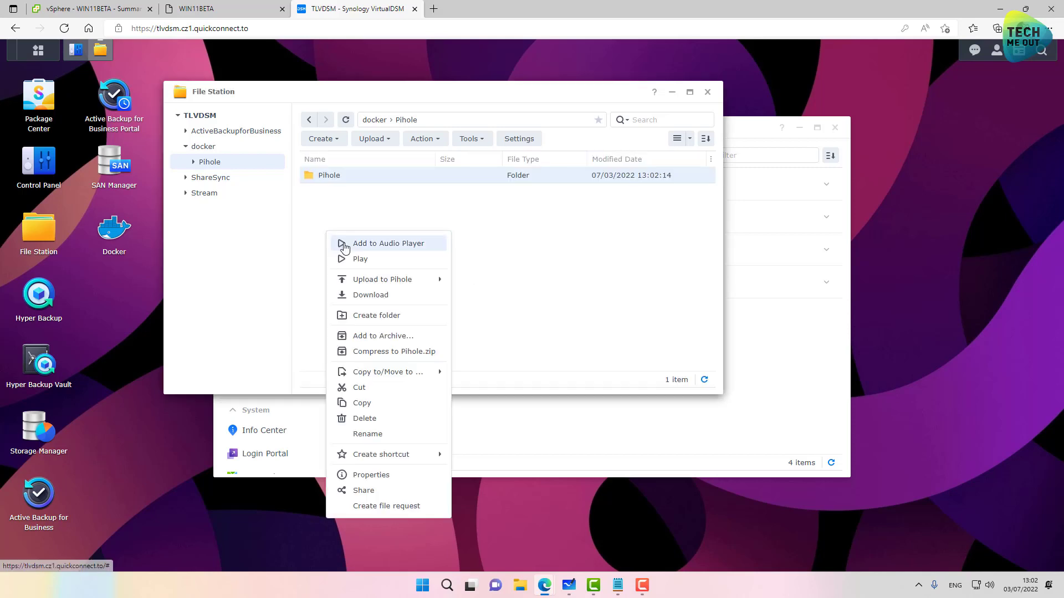
{"action": "left_click", "coordinate": [369, 321]}
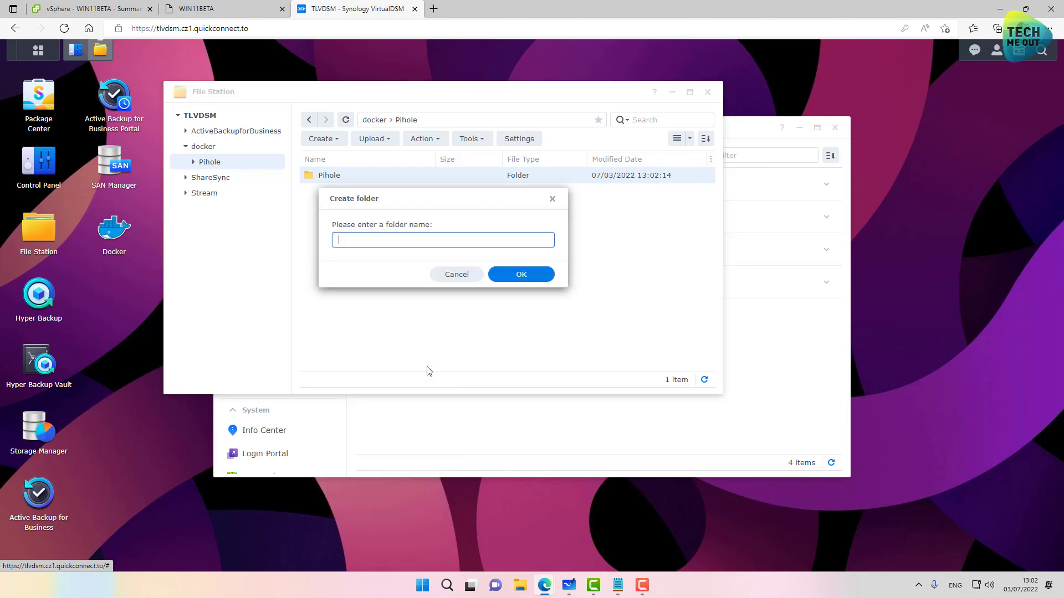
{"action": "mouse_move", "coordinate": [619, 588]}
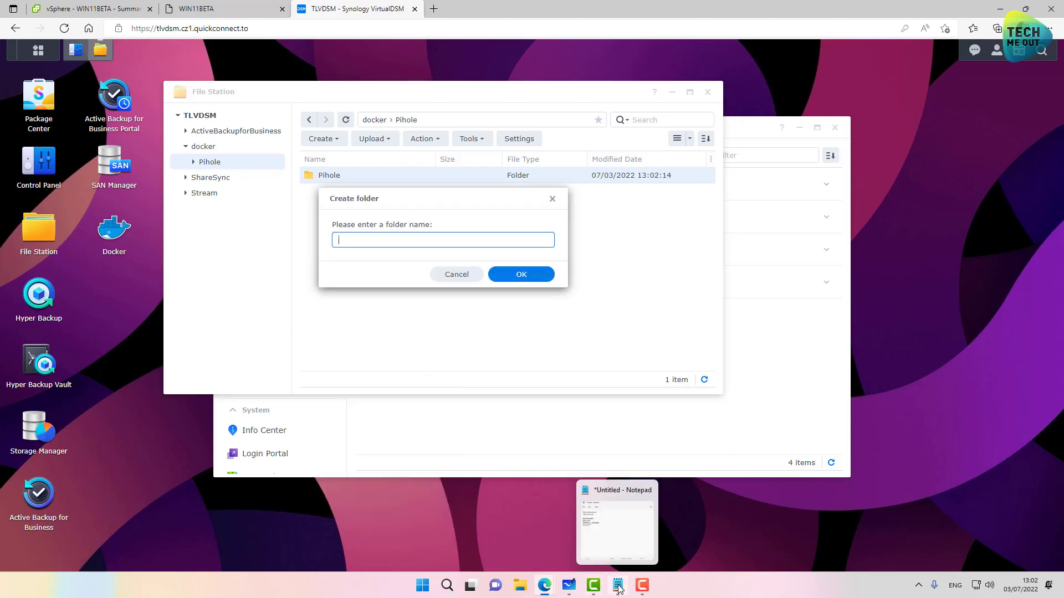
{"action": "left_click", "coordinate": [619, 589]}
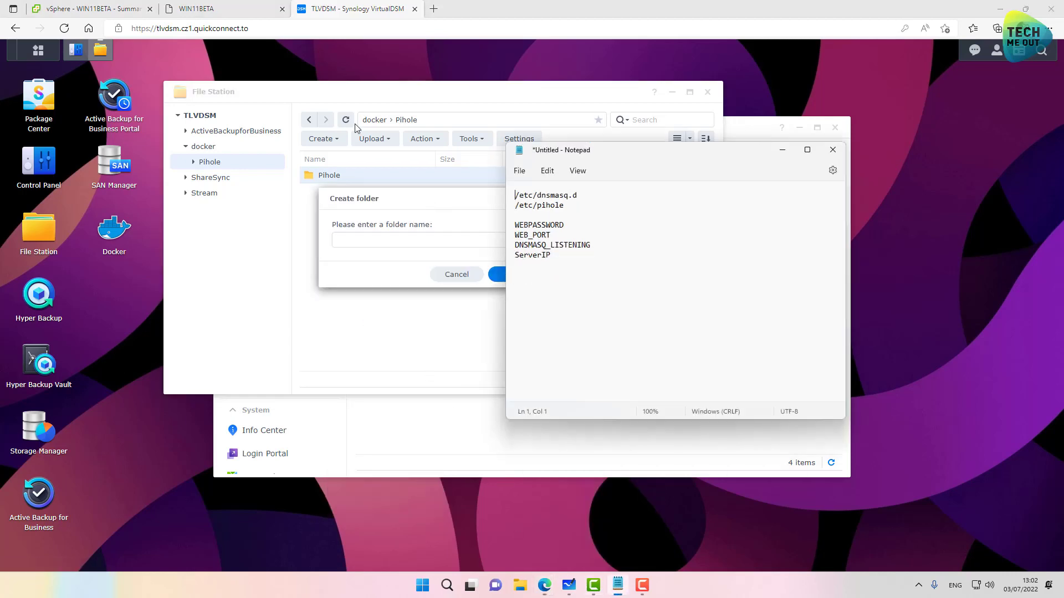
{"action": "left_click_drag", "start_coordinate": [581, 198], "coordinate": [539, 195]}
{"action": "key", "text": "ctrl+c"}
{"action": "left_click", "coordinate": [356, 237]}
{"action": "key", "text": "ctrl+v"}
{"action": "key", "text": "Return"}
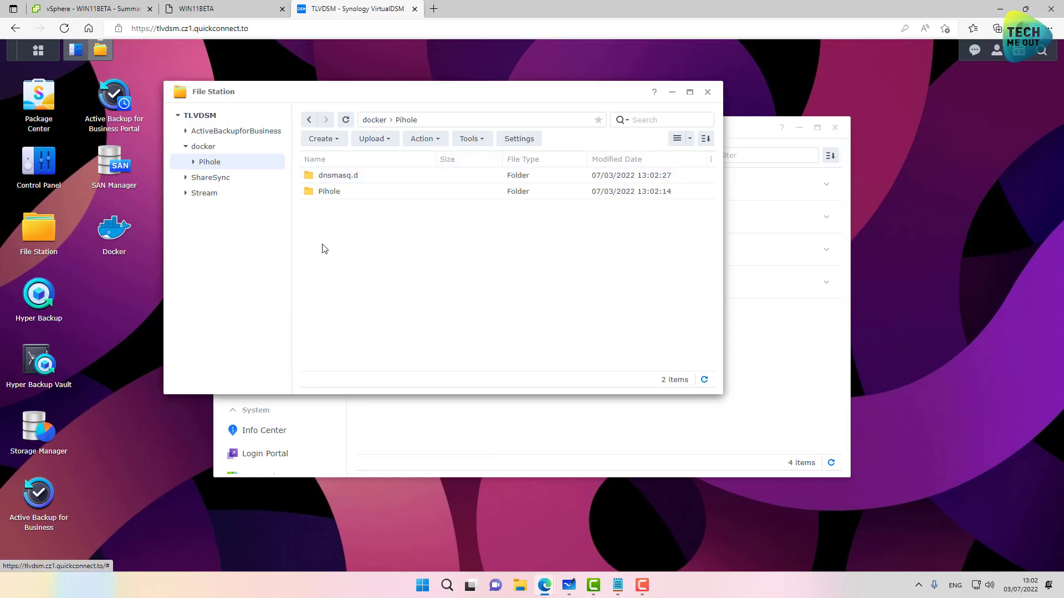
Step: Search the Docker registry for pihole
{"action": "left_click", "coordinate": [114, 230]}
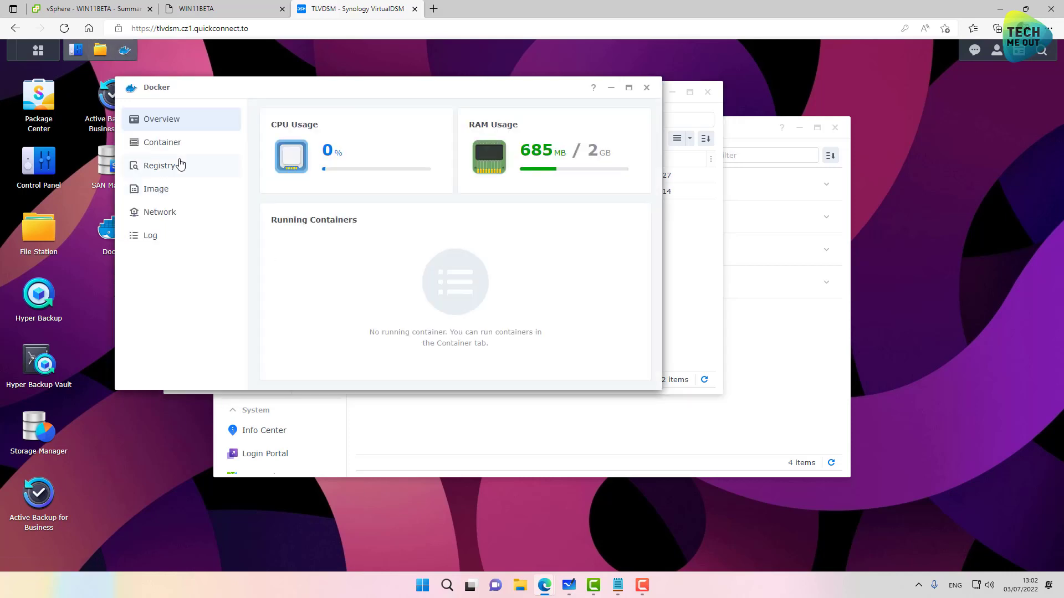
{"action": "left_click", "coordinate": [167, 143]}
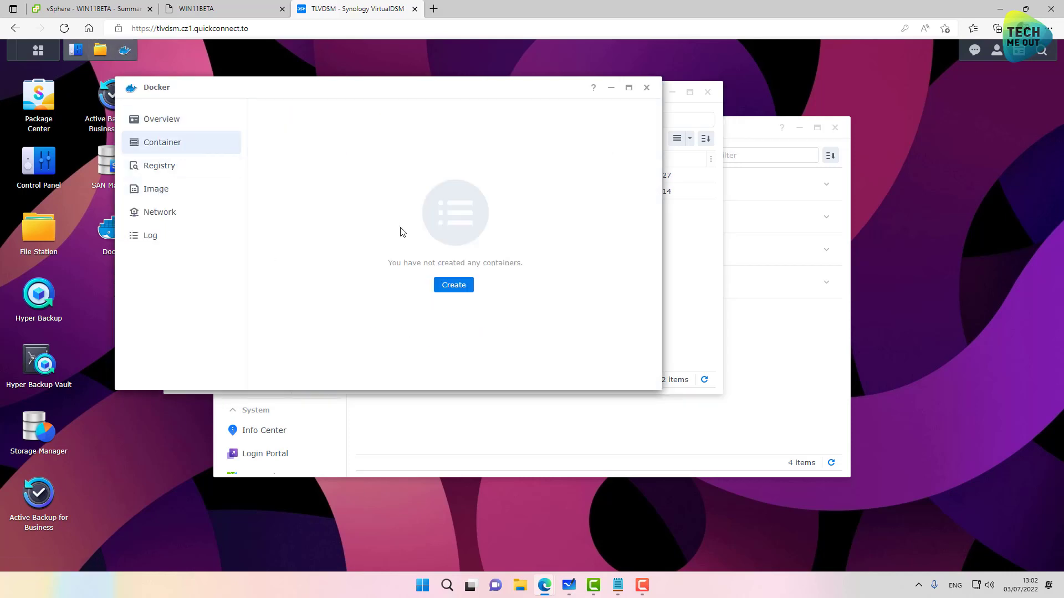
{"action": "left_click", "coordinate": [165, 168]}
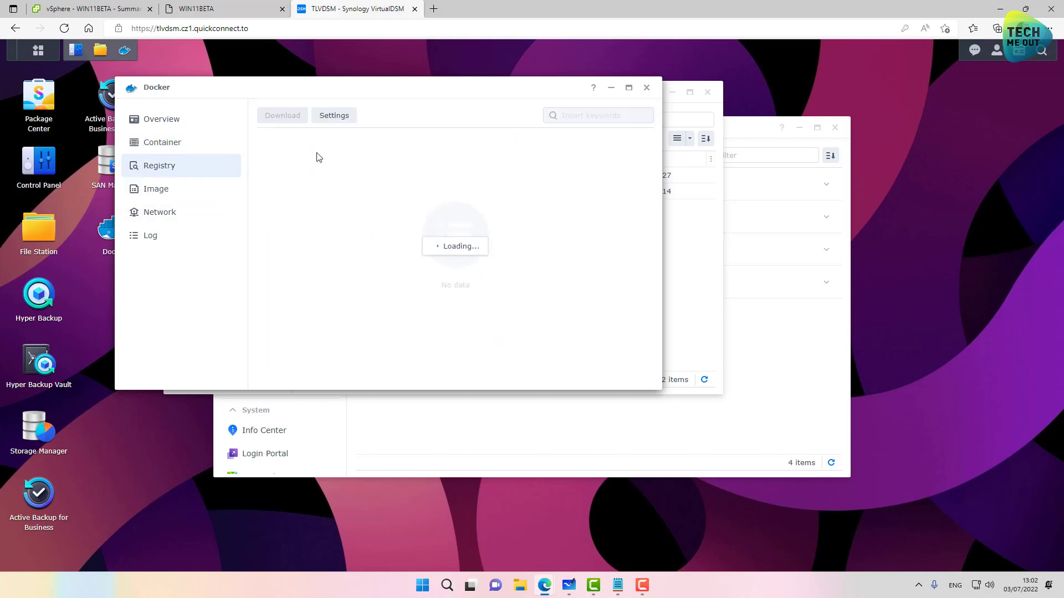
{"action": "left_click", "coordinate": [585, 119]}
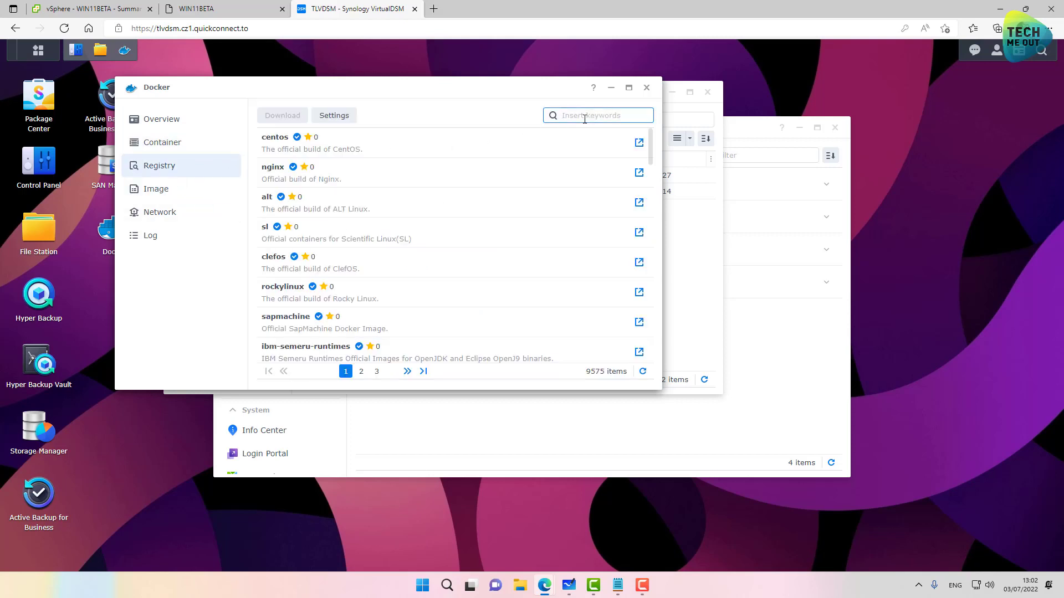
{"action": "type", "text": "pihole"}
{"action": "key", "text": "Return"}
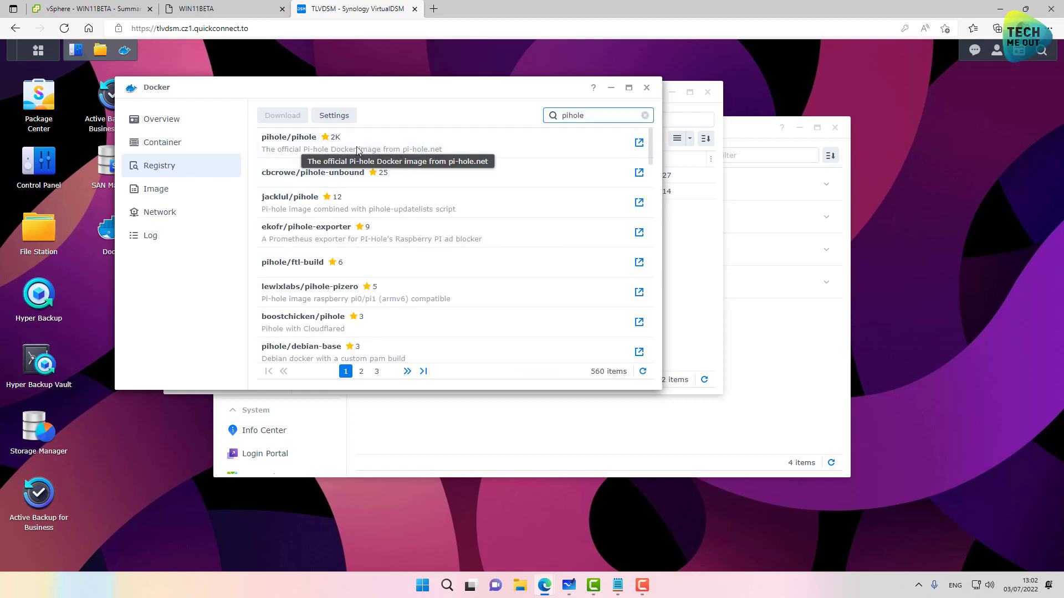
Step: Download pihole/pihole with the latest tag and select it in the Image list
{"action": "left_click", "coordinate": [300, 149]}
{"action": "left_click", "coordinate": [283, 116]}
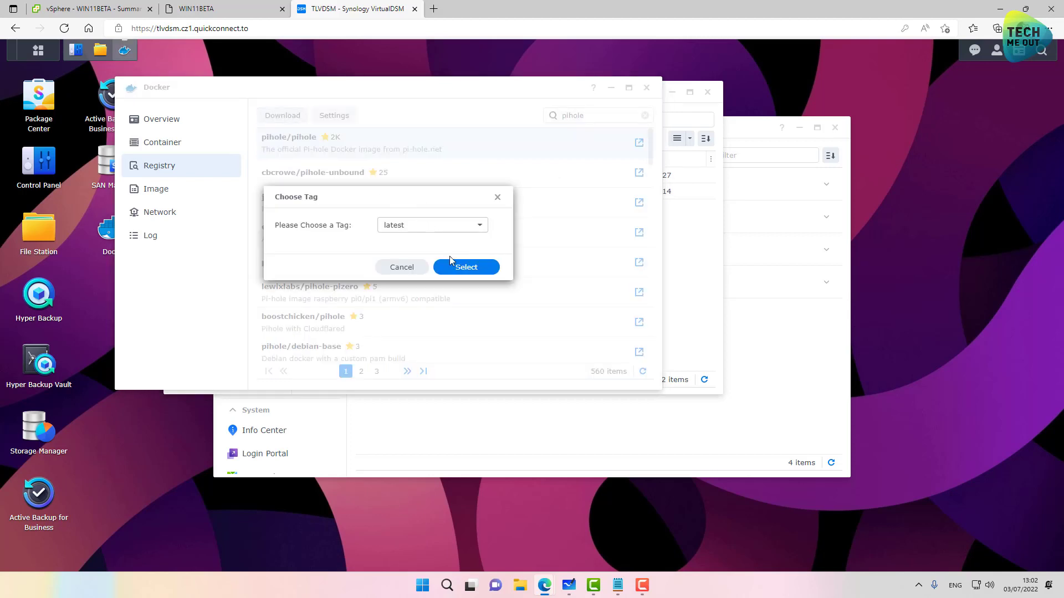
{"action": "left_click", "coordinate": [467, 268]}
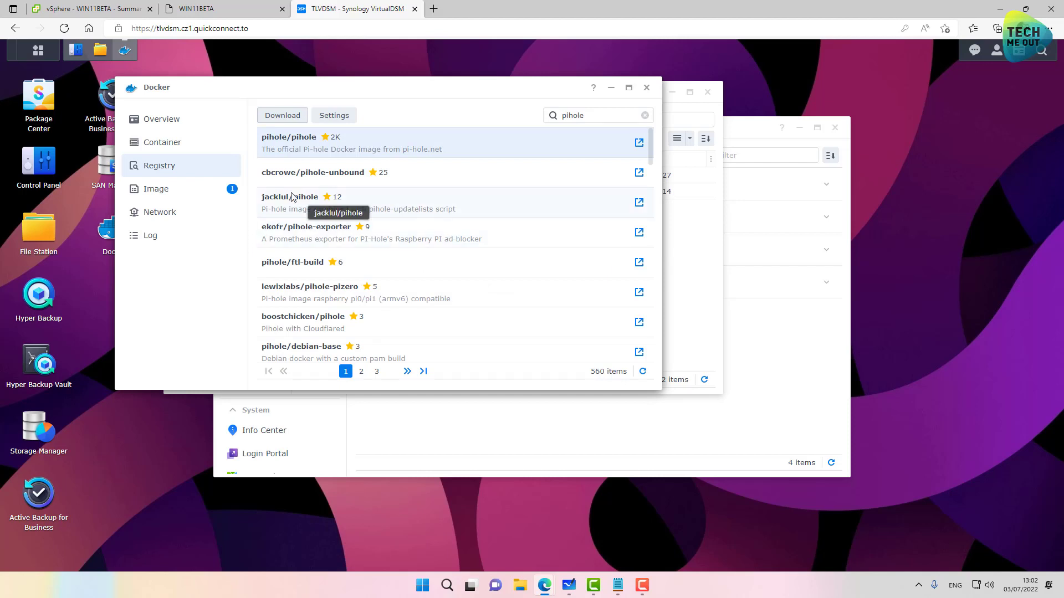
{"action": "left_click", "coordinate": [171, 187]}
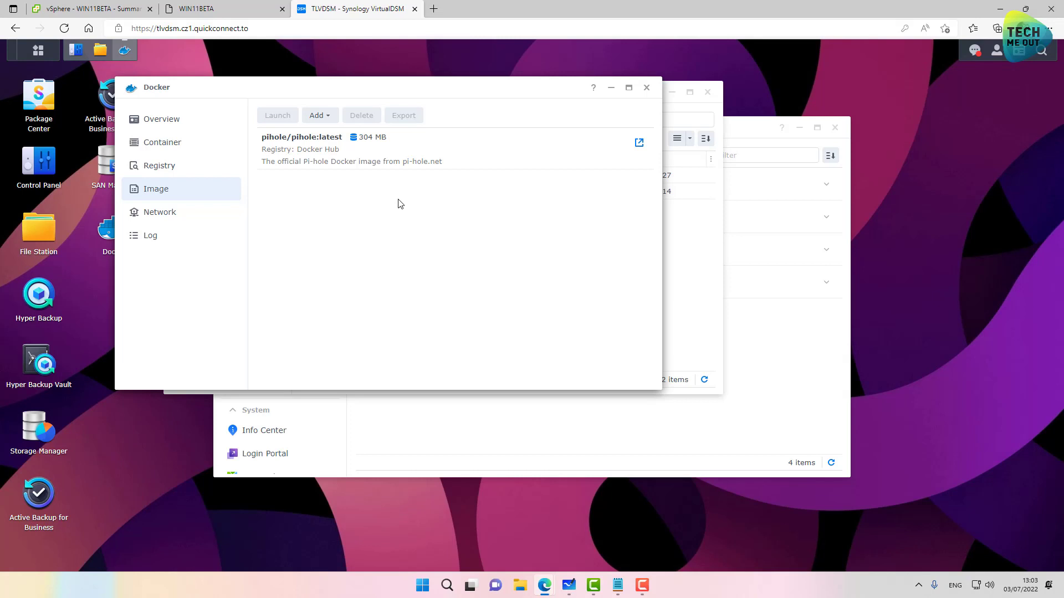
{"action": "left_click", "coordinate": [347, 165]}
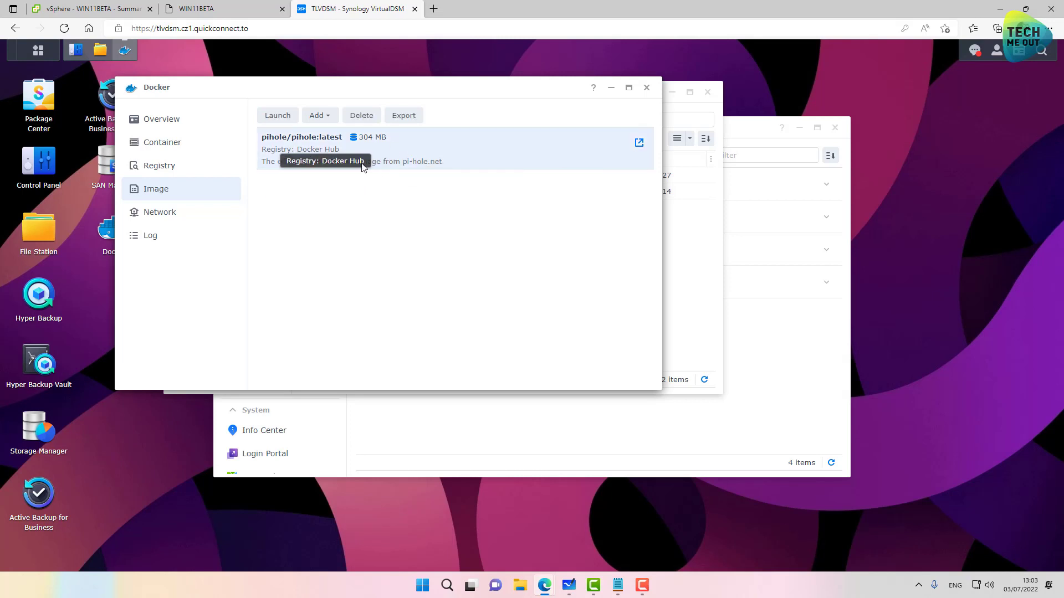
Step: Start a container from the pihole image using the host network, named pihole
{"action": "left_click", "coordinate": [277, 117]}
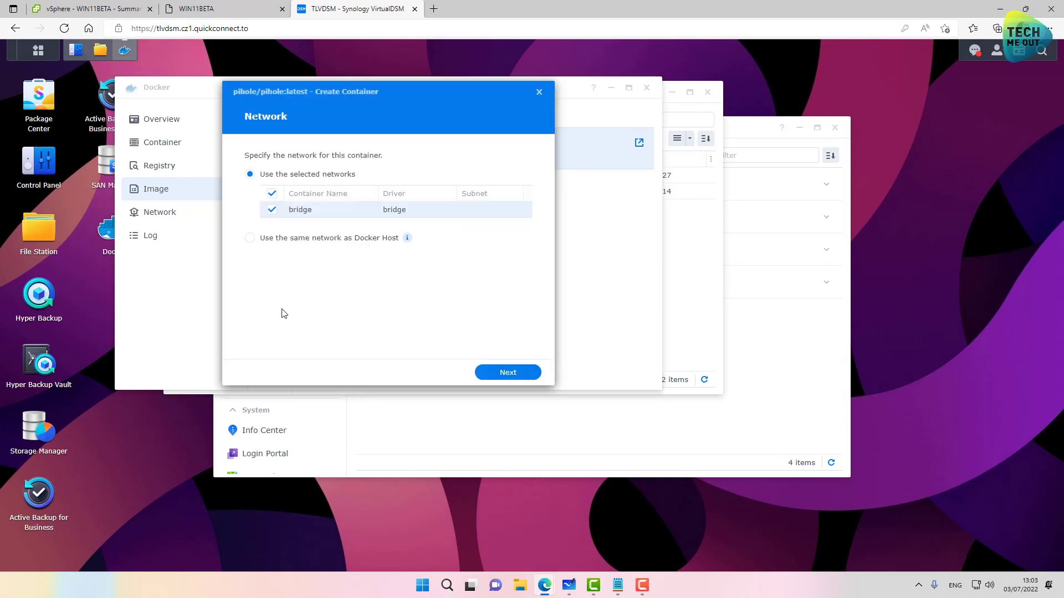
{"action": "left_click", "coordinate": [277, 240]}
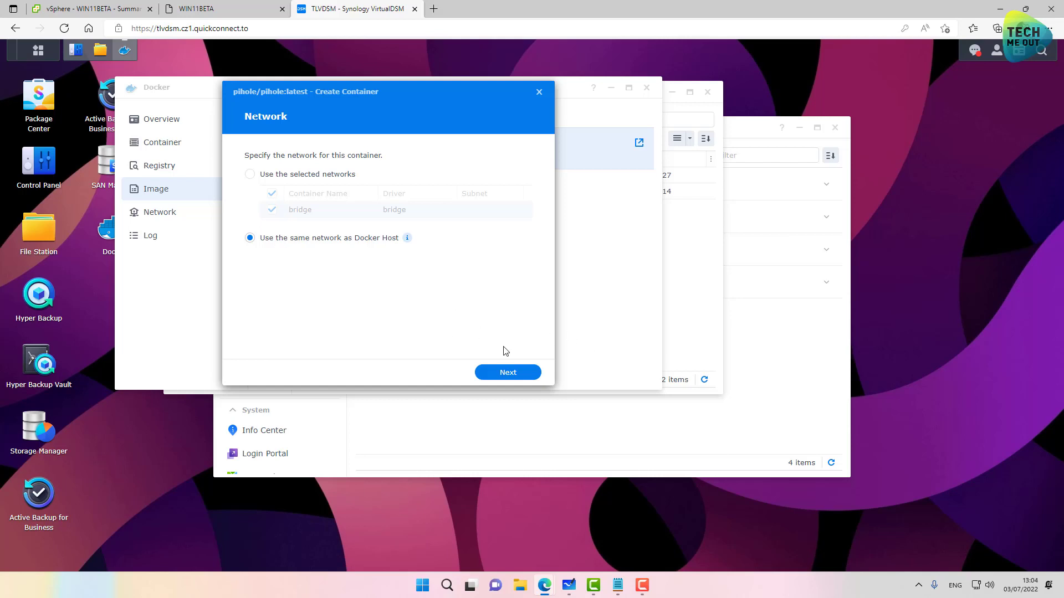
{"action": "left_click", "coordinate": [507, 372]}
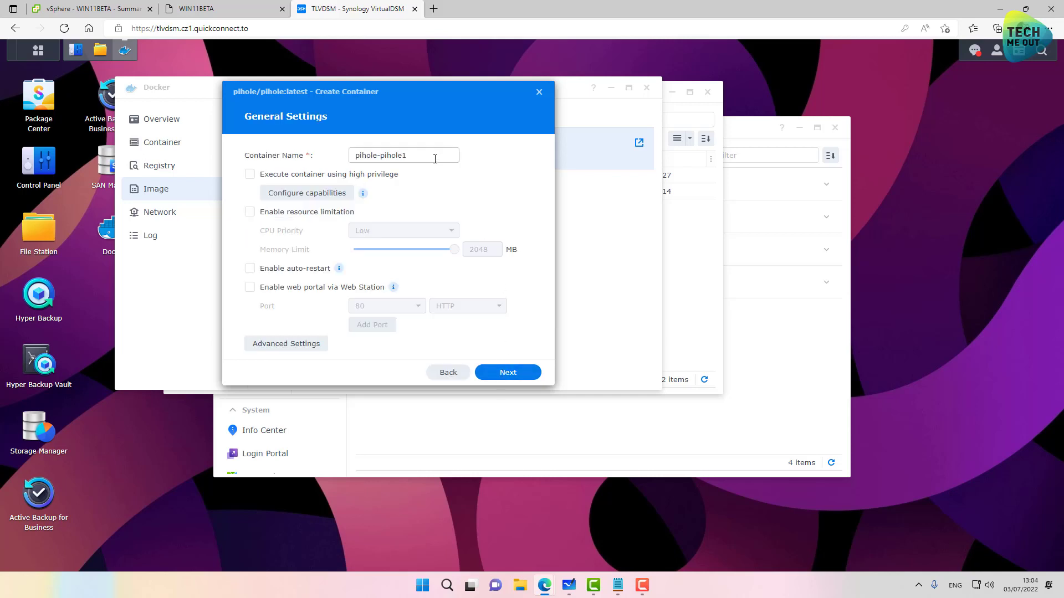
{"action": "left_click_drag", "start_coordinate": [435, 159], "coordinate": [380, 172]}
{"action": "key", "text": "BackSpace"}
Step: Add a WEBPASSWORD environment variable holding the web interface password
{"action": "left_click", "coordinate": [286, 344]}
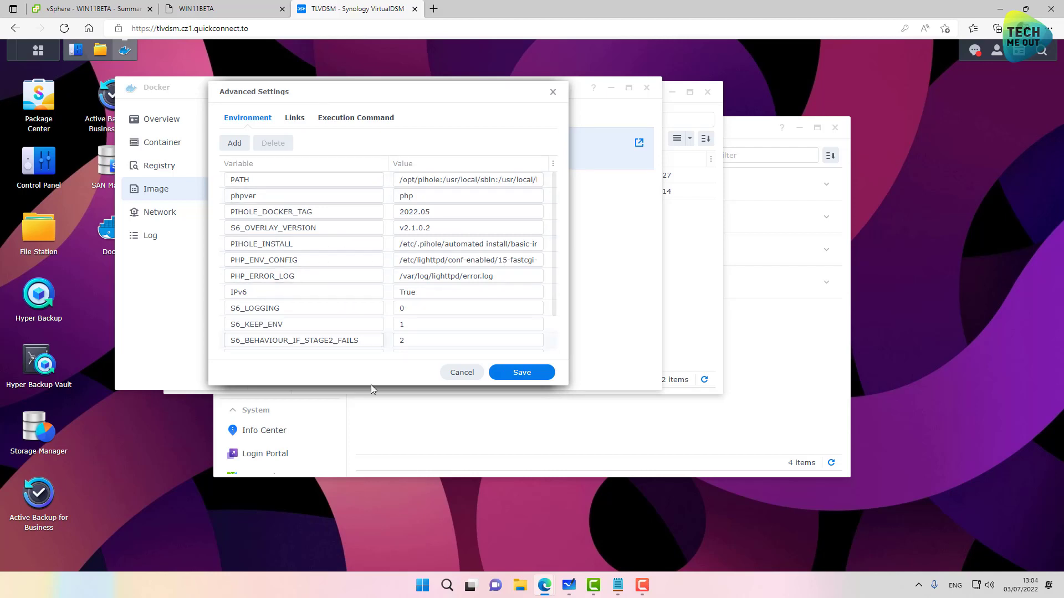
{"action": "left_click", "coordinate": [618, 586]}
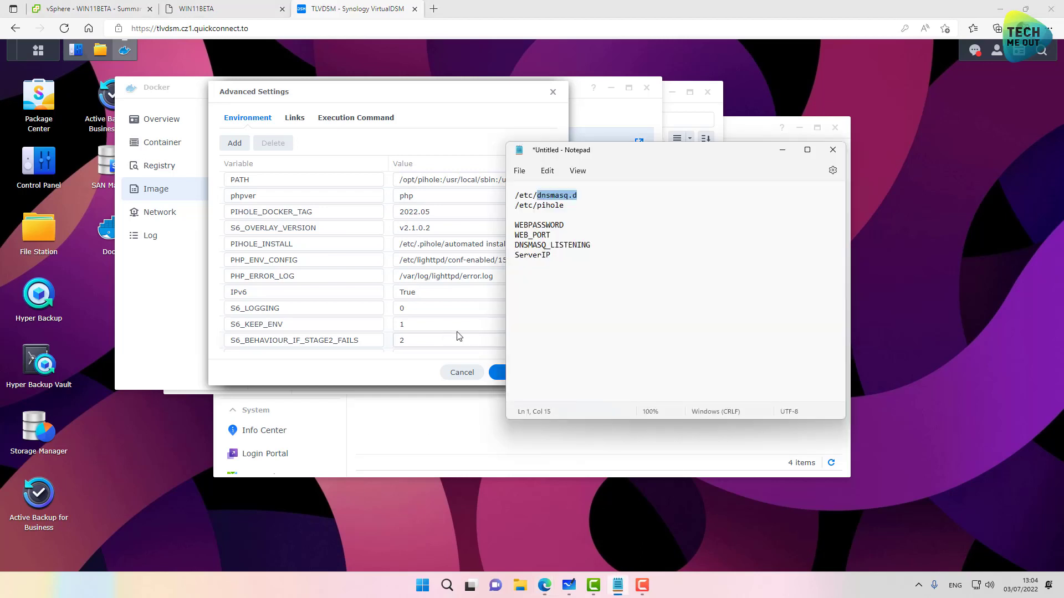
{"action": "left_click_drag", "start_coordinate": [569, 226], "coordinate": [516, 225]}
{"action": "key", "text": "ctrl+c"}
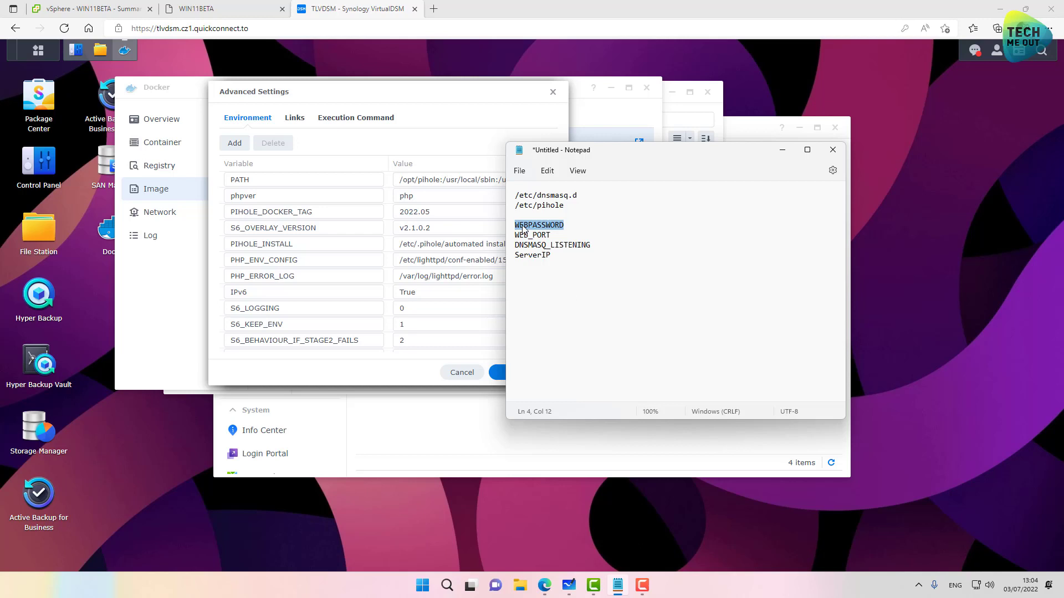
{"action": "left_click", "coordinate": [242, 145]}
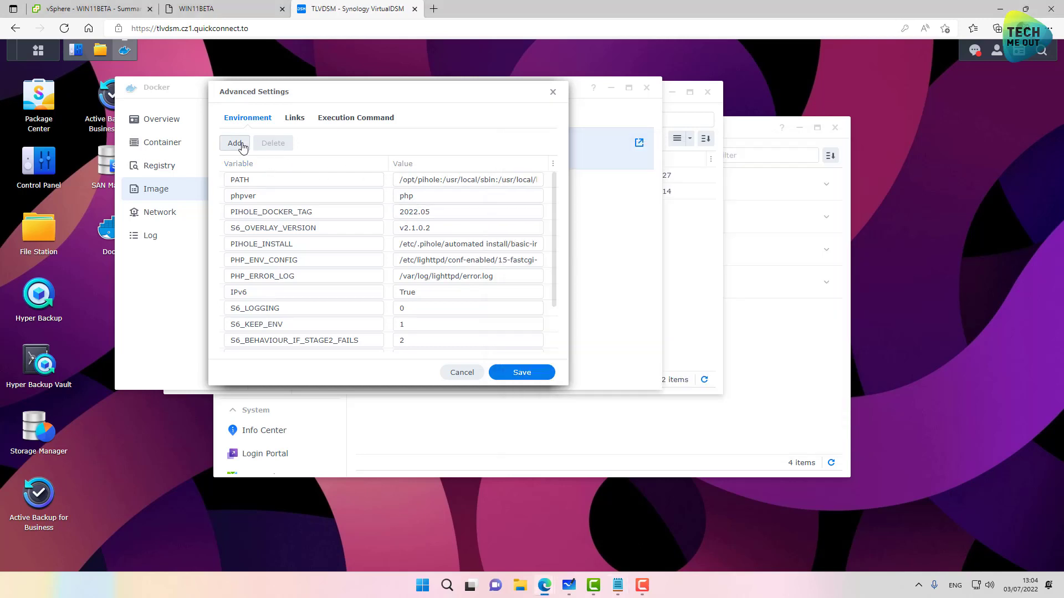
{"action": "left_click", "coordinate": [242, 149]}
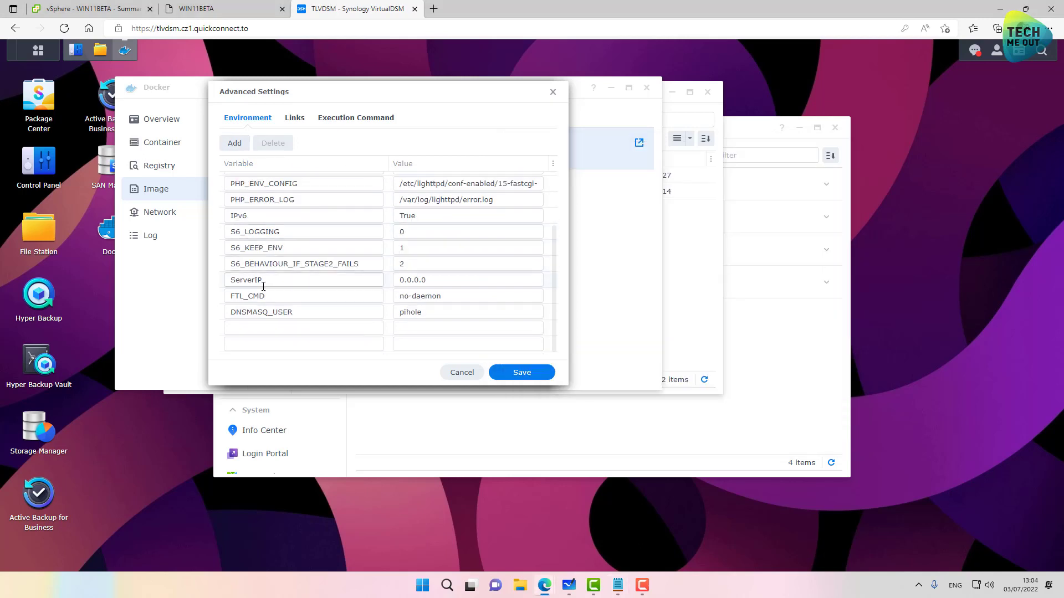
{"action": "left_click", "coordinate": [249, 328]}
{"action": "key", "text": "ctrl+v"}
{"action": "left_click", "coordinate": [440, 328]}
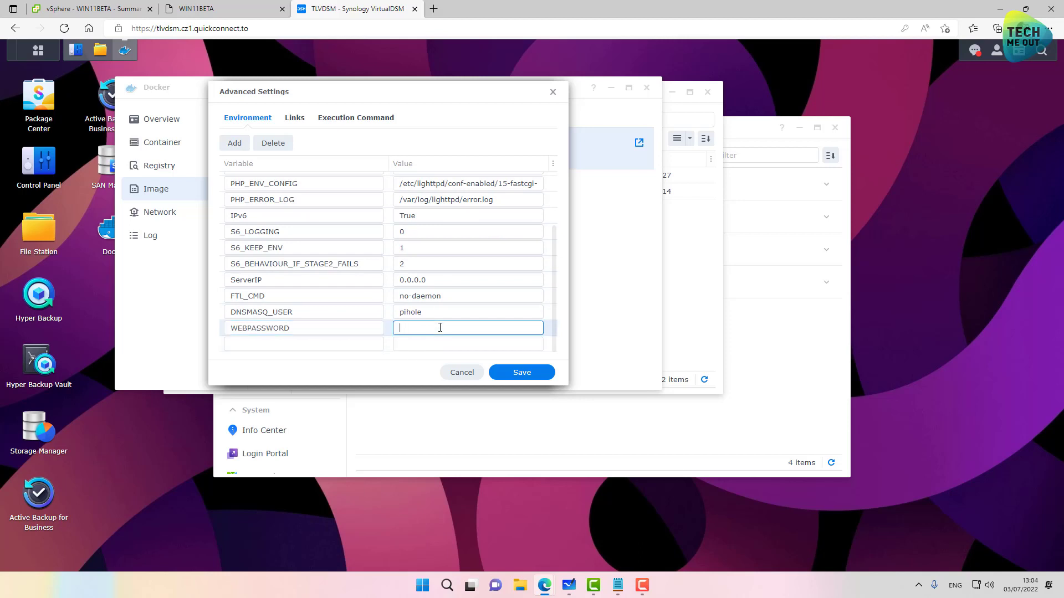
{"action": "type", "text": "123456"}
Step: Add a WEB_PORT environment variable set to 8888
{"action": "left_click", "coordinate": [618, 585]}
{"action": "left_click_drag", "start_coordinate": [552, 234], "coordinate": [514, 233]}
{"action": "key", "text": "ctrl+c"}
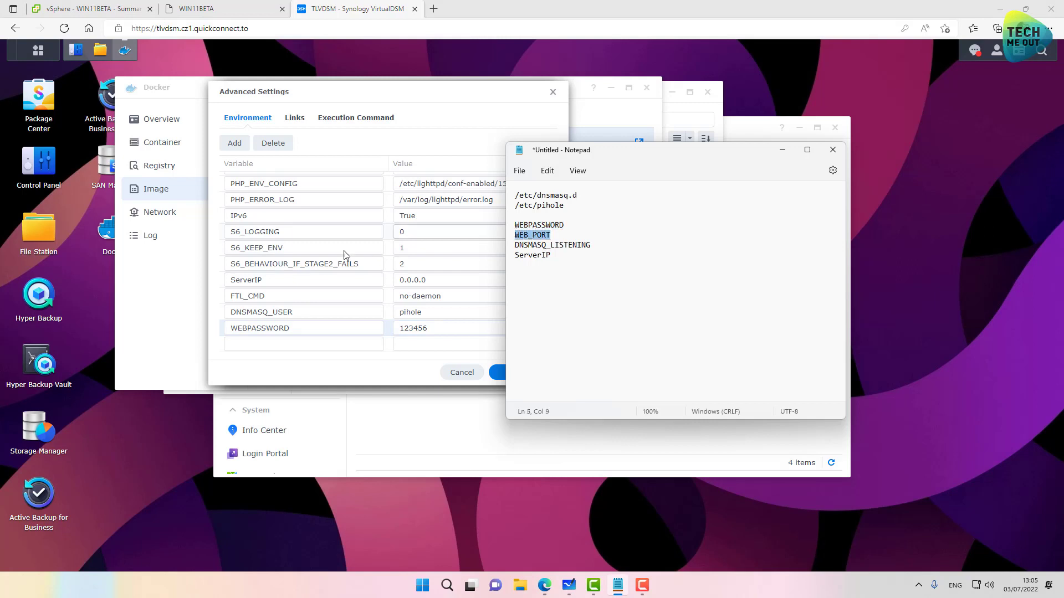
{"action": "left_click", "coordinate": [279, 344]}
{"action": "key", "text": "ctrl+v"}
{"action": "left_click", "coordinate": [412, 346]}
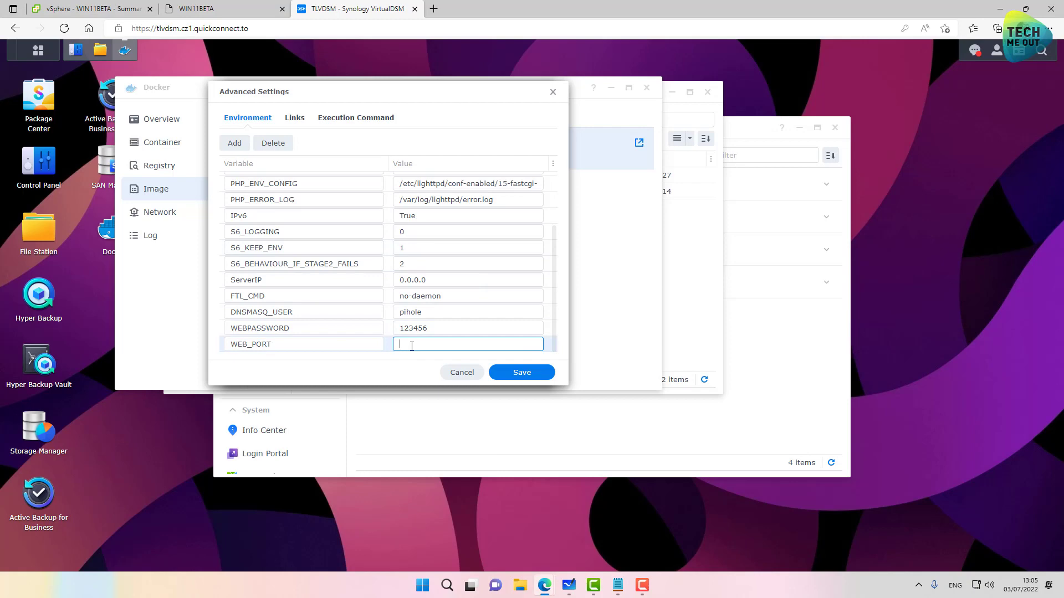
{"action": "type", "text": "8888"}
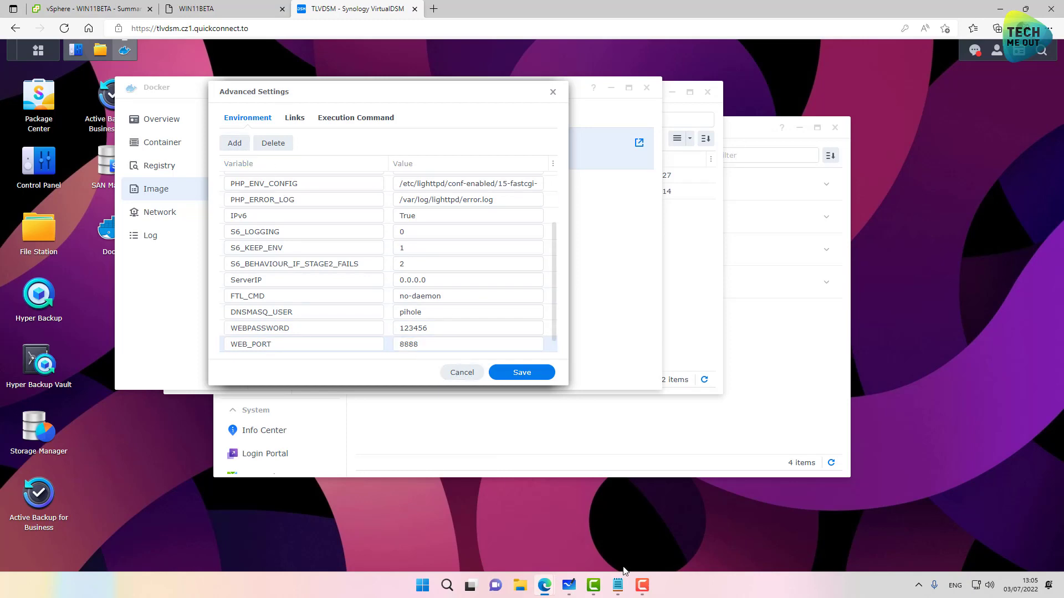
Step: Add DNSMASQ_LISTENING set to local and change ServerIP to 192.168.99.190
{"action": "left_click", "coordinate": [618, 585]}
{"action": "left_click_drag", "start_coordinate": [596, 247], "coordinate": [516, 245]}
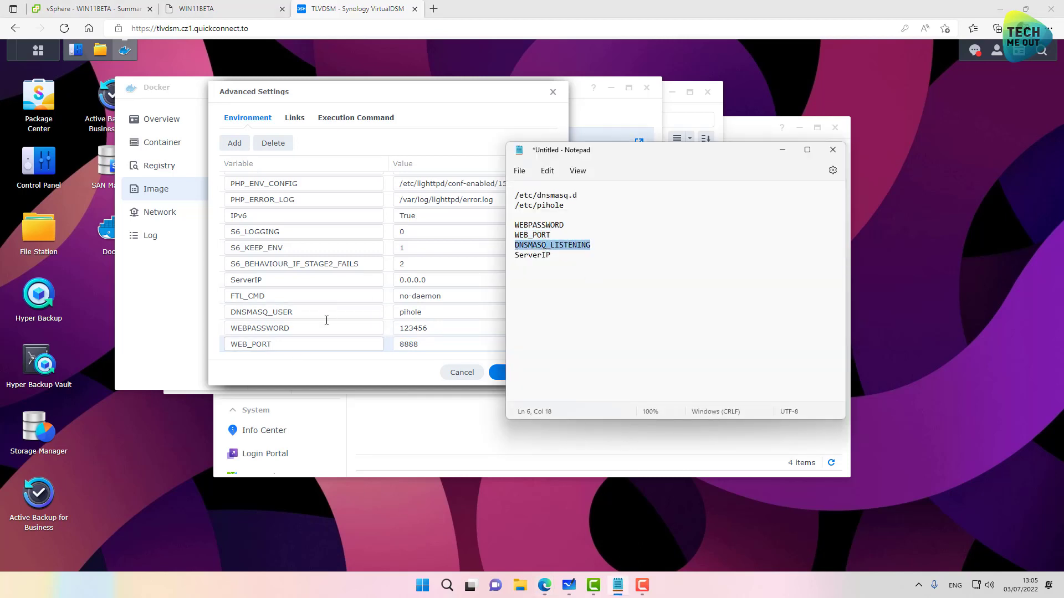
{"action": "scroll", "coordinate": [321, 321], "scroll_direction": "down", "scroll_amount": 1}
{"action": "left_click", "coordinate": [292, 344]}
{"action": "type", "text": "DNSMASQ_LISTENING"}
{"action": "left_click", "coordinate": [406, 345]}
{"action": "type", "text": "loca"}
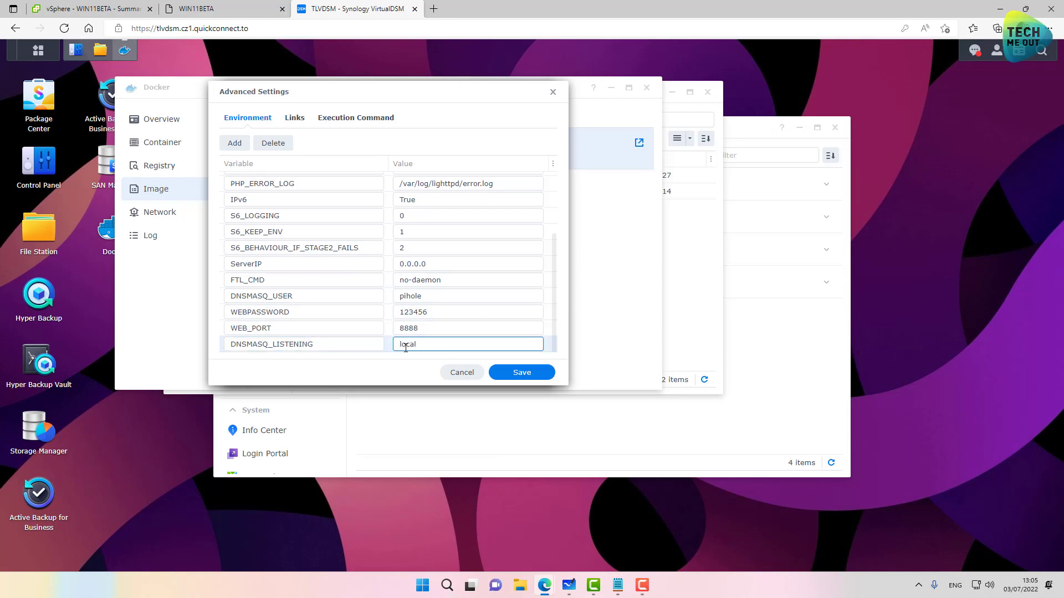
{"action": "left_click", "coordinate": [272, 264]}
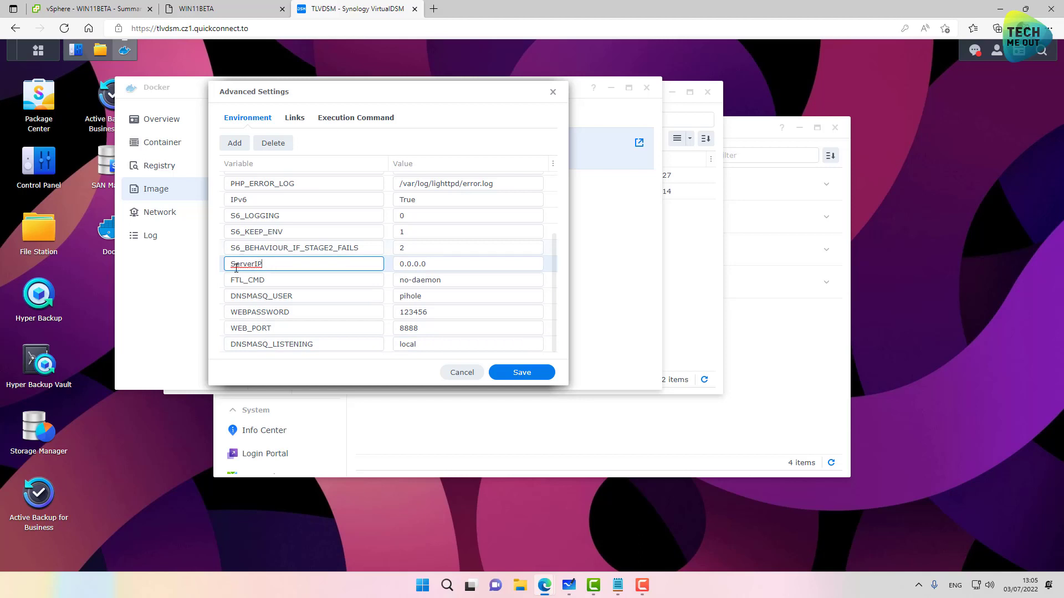
{"action": "key", "text": "Tab"}
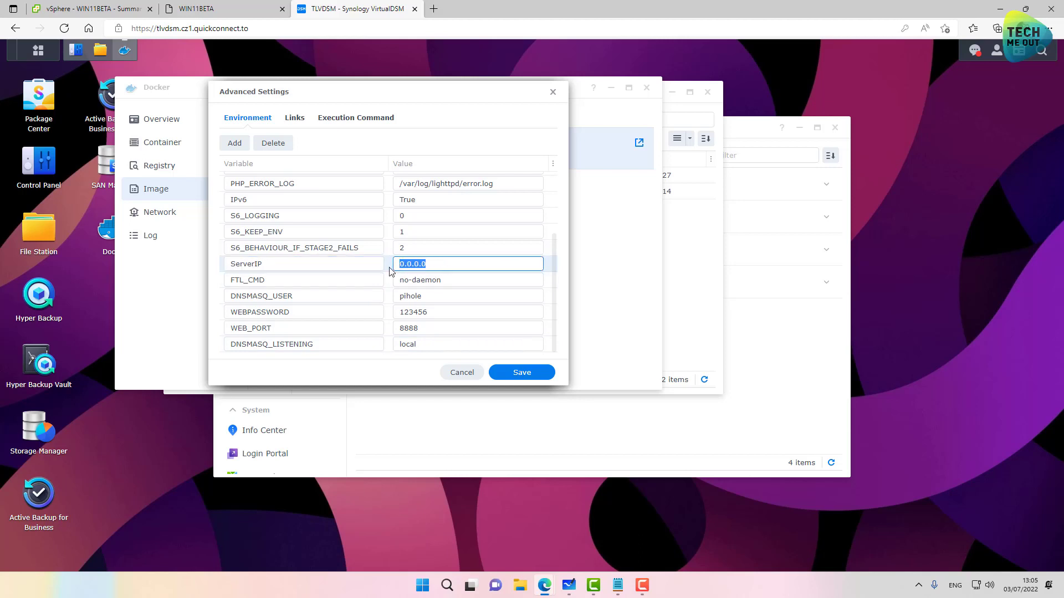
{"action": "type", "text": "192.168.99.190"}
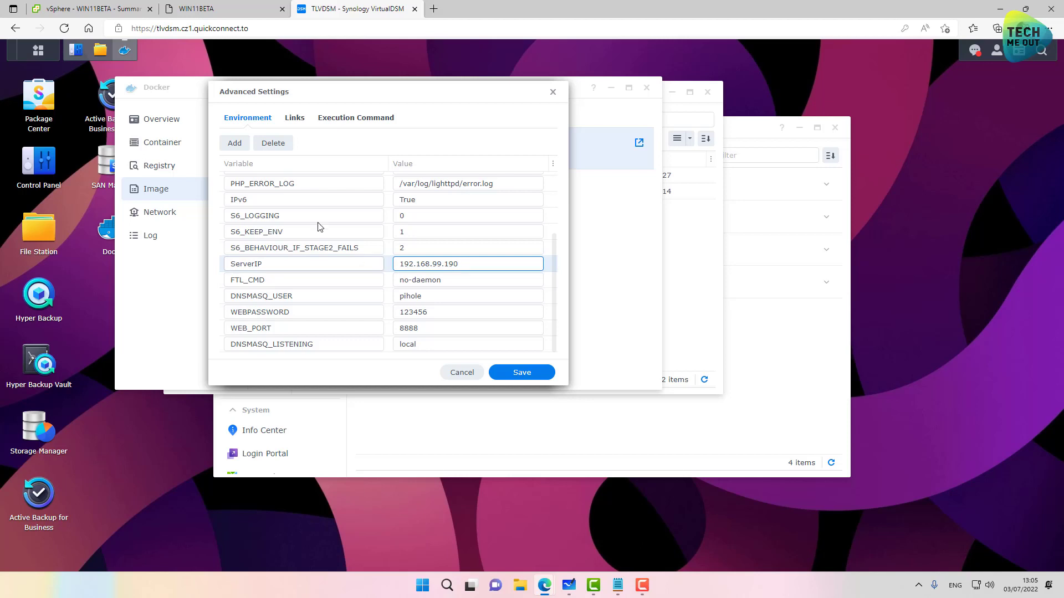
Step: Confirm LAN 1's address is 192.168.99.190 in Control Panel, then save the environment variables
{"action": "left_click", "coordinate": [41, 176]}
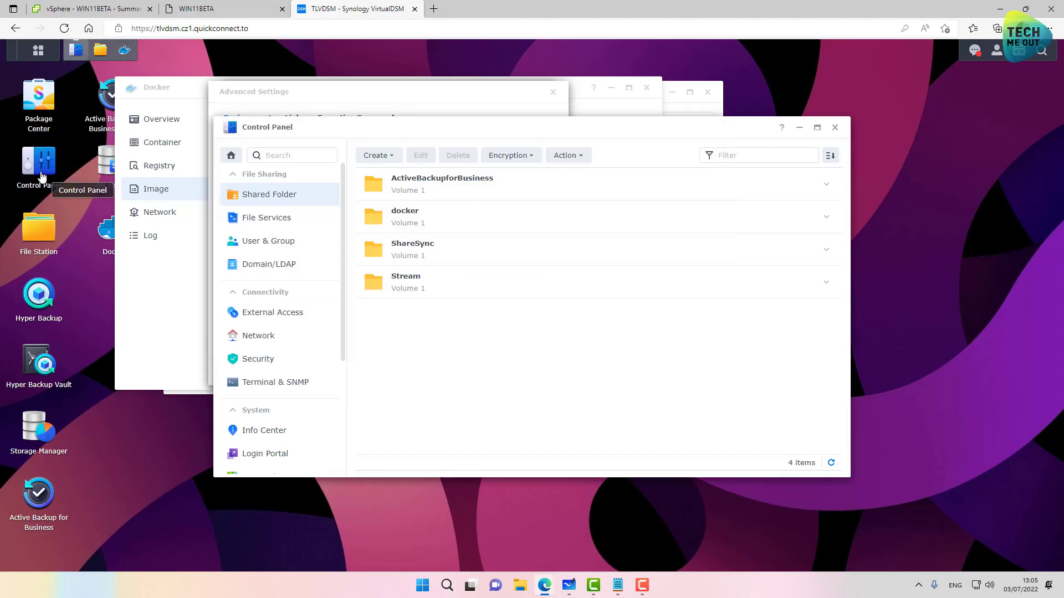
{"action": "left_click", "coordinate": [259, 337]}
{"action": "left_click", "coordinate": [437, 155]}
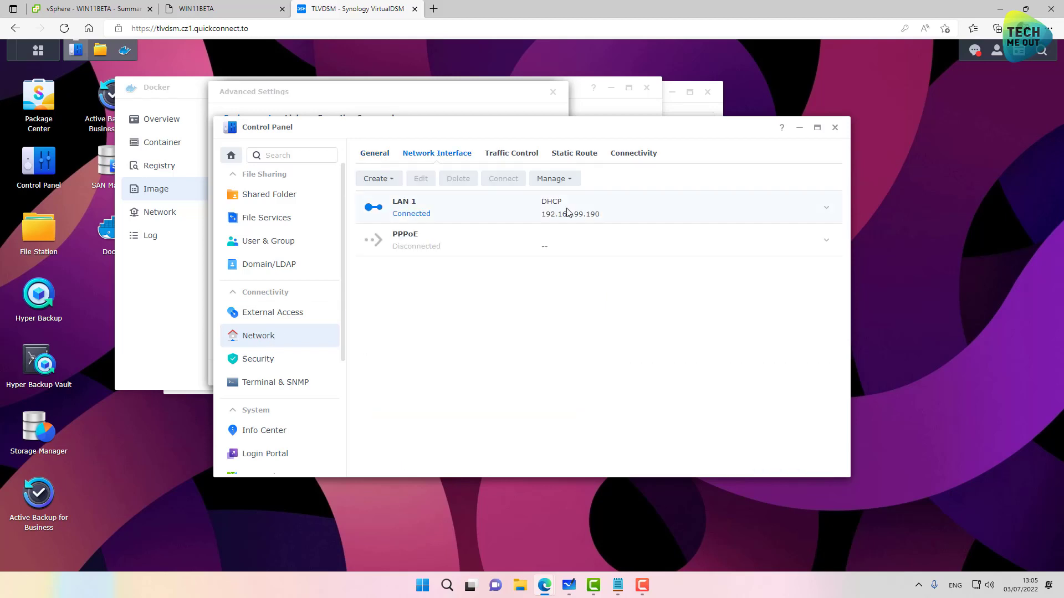
{"action": "left_click", "coordinate": [593, 219]}
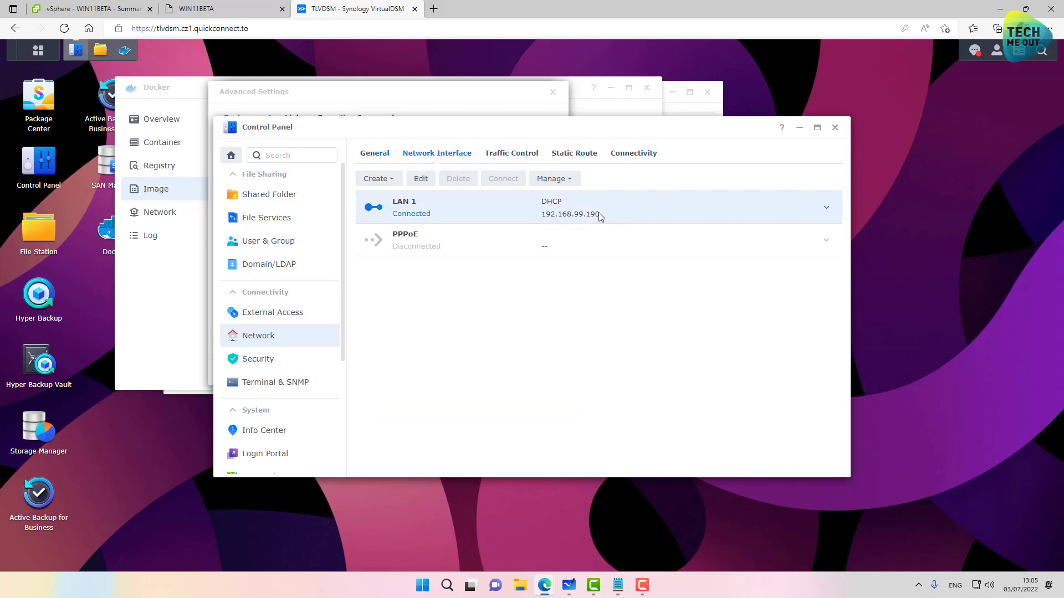
{"action": "left_click", "coordinate": [835, 128]}
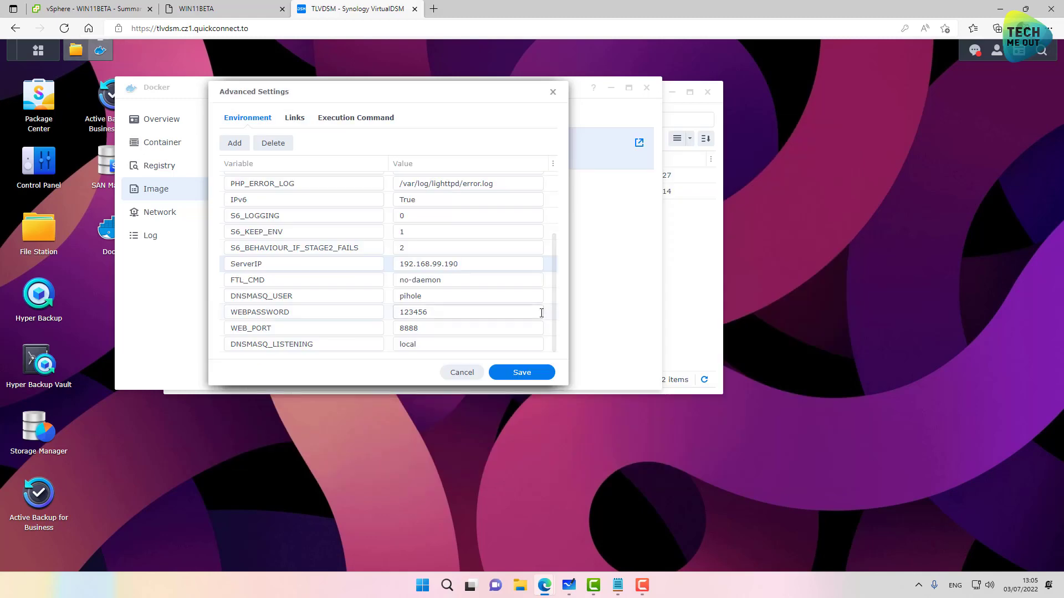
{"action": "left_click", "coordinate": [515, 373]}
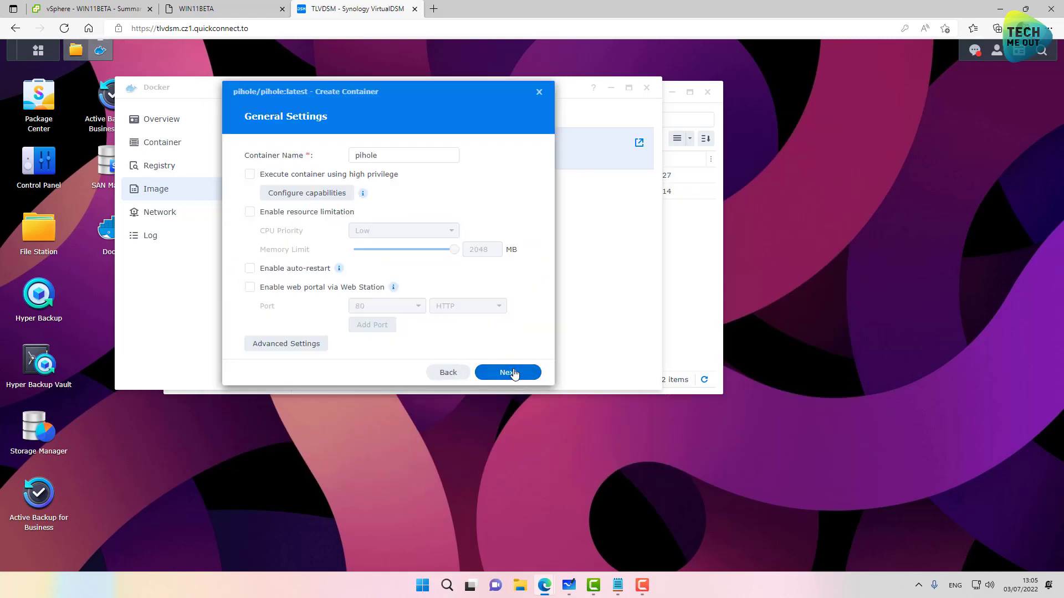
Step: Mount docker/Pihole/dnsmasq.d at /etc/dnsmasq.d in the container
{"action": "left_click", "coordinate": [525, 373]}
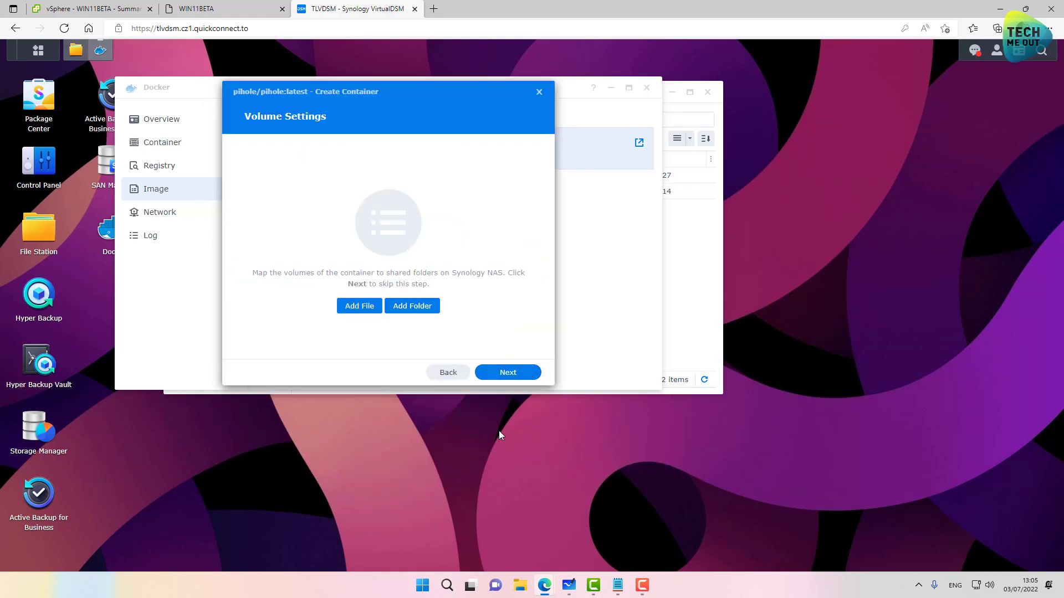
{"action": "left_click", "coordinate": [413, 308]}
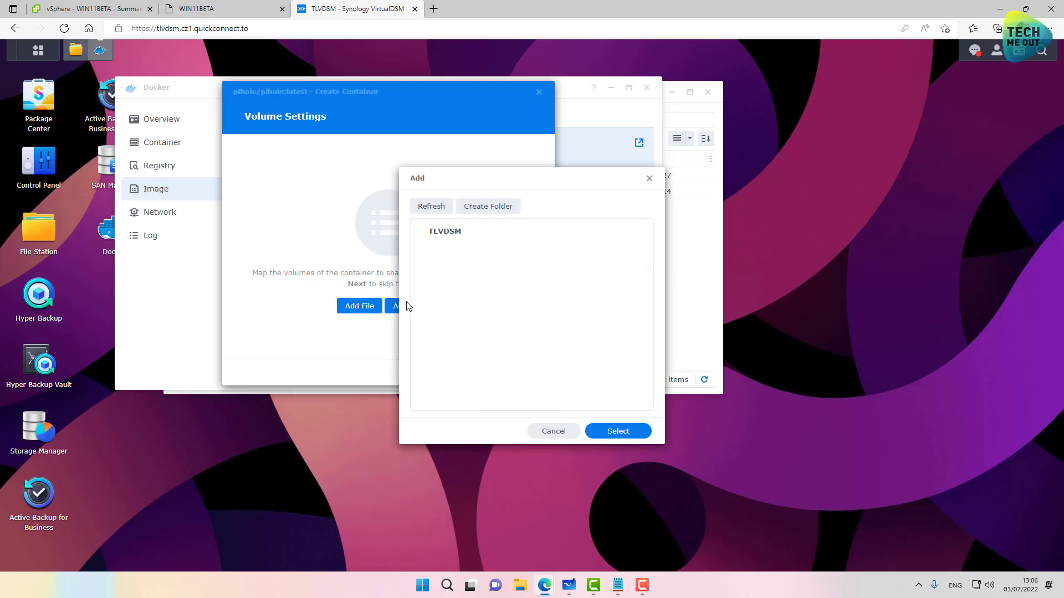
{"action": "left_click", "coordinate": [431, 264]}
{"action": "left_click", "coordinate": [439, 277]}
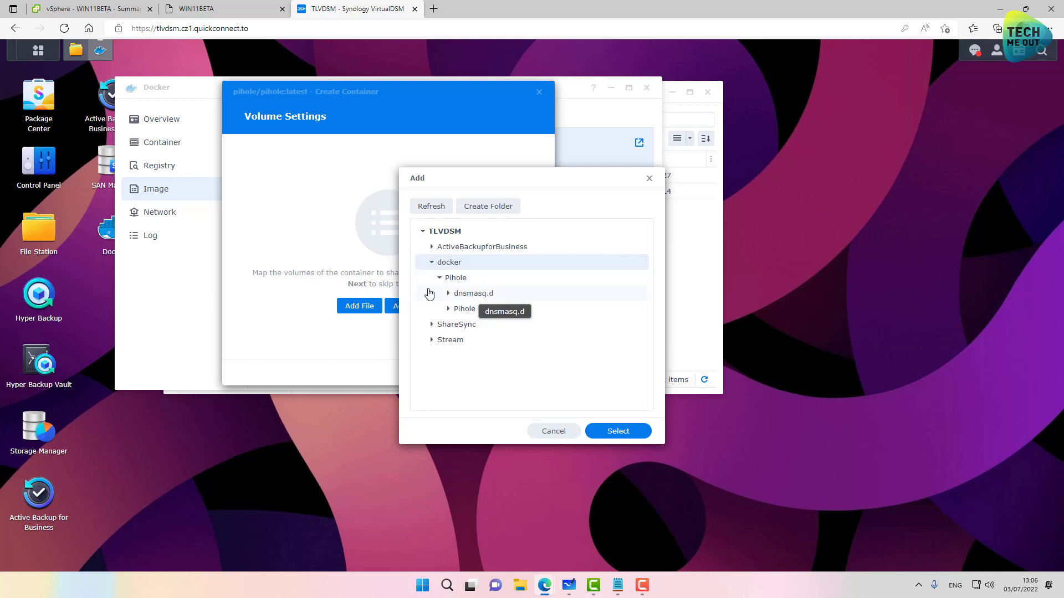
{"action": "left_click", "coordinate": [452, 279]}
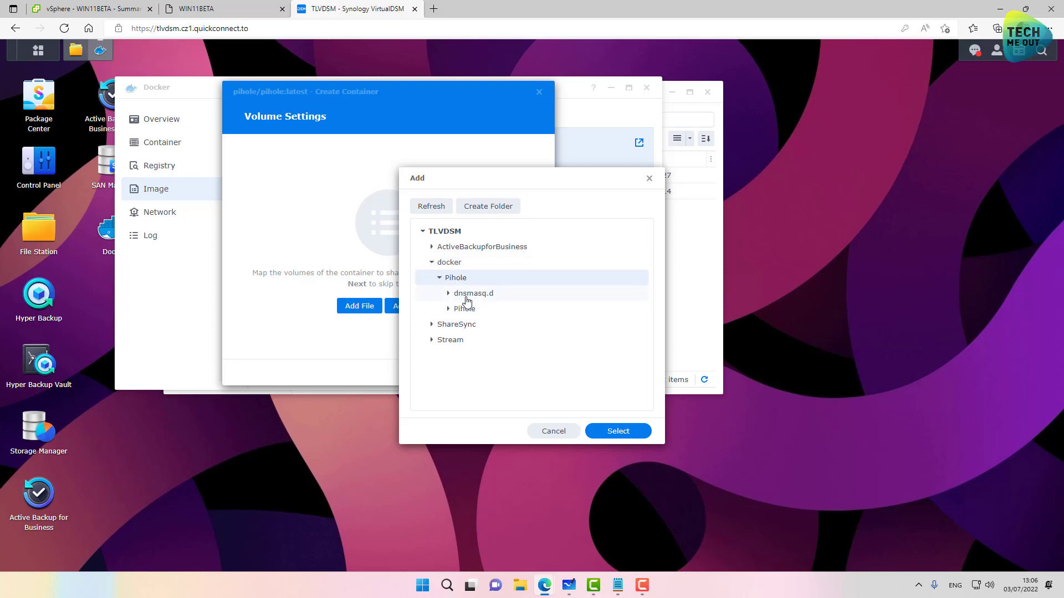
{"action": "left_click", "coordinate": [469, 297]}
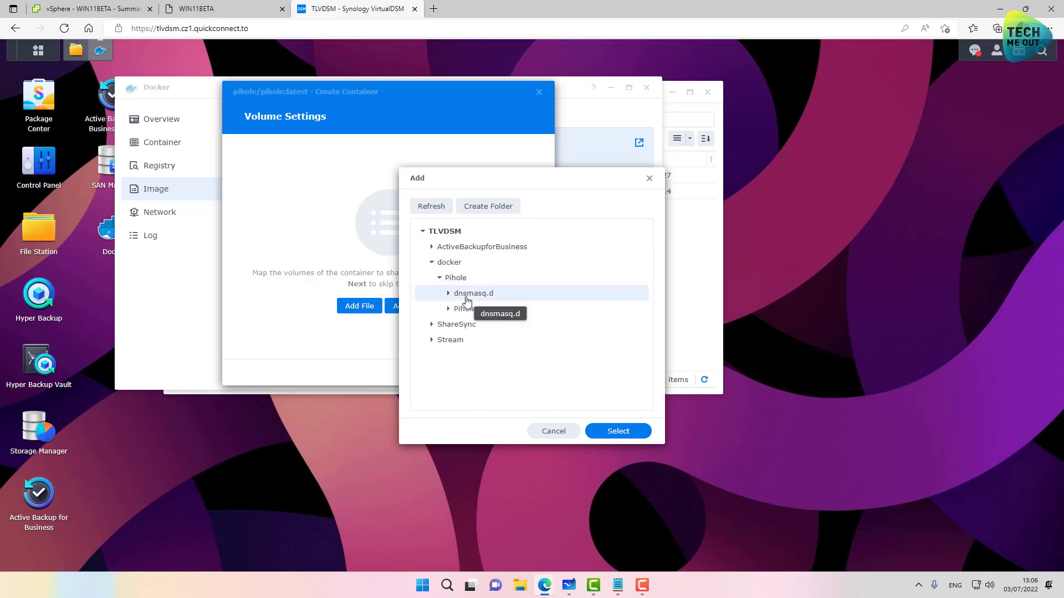
{"action": "left_click", "coordinate": [616, 431]}
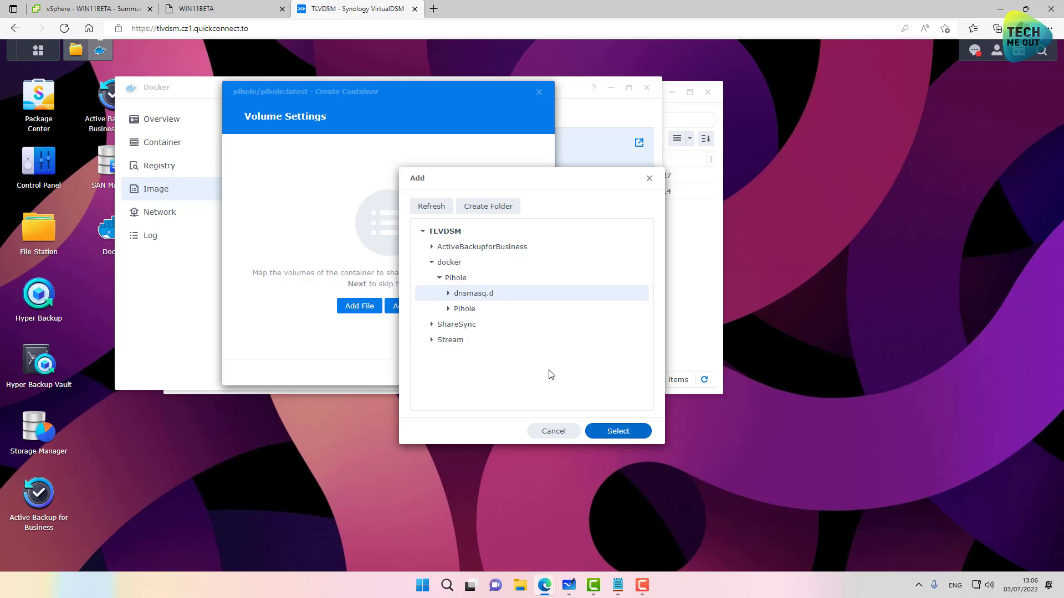
{"action": "left_click", "coordinate": [618, 585]}
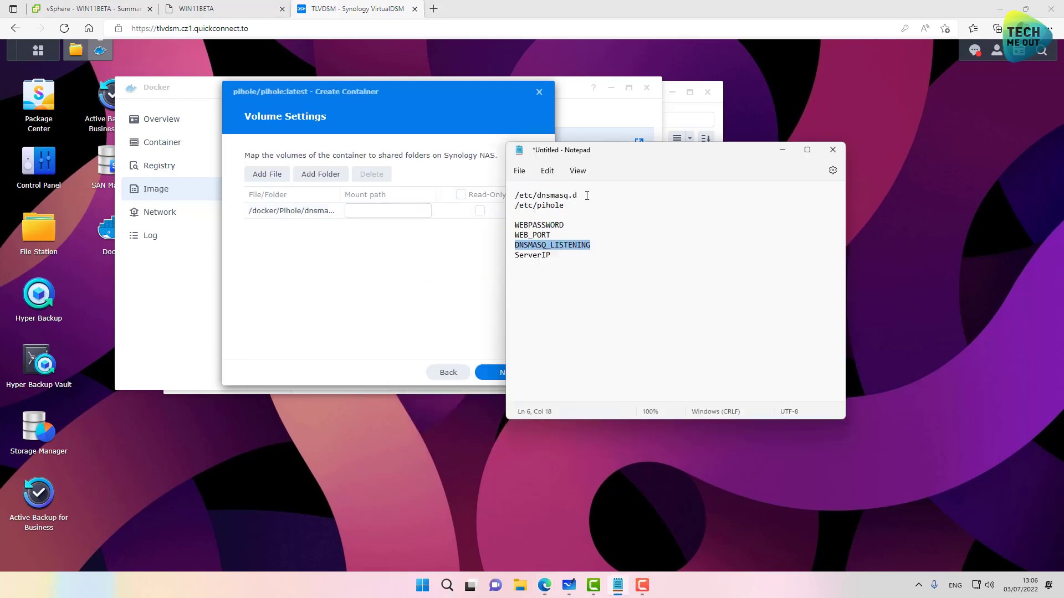
{"action": "left_click_drag", "start_coordinate": [587, 196], "coordinate": [516, 198]}
{"action": "key", "text": "ctrl+c"}
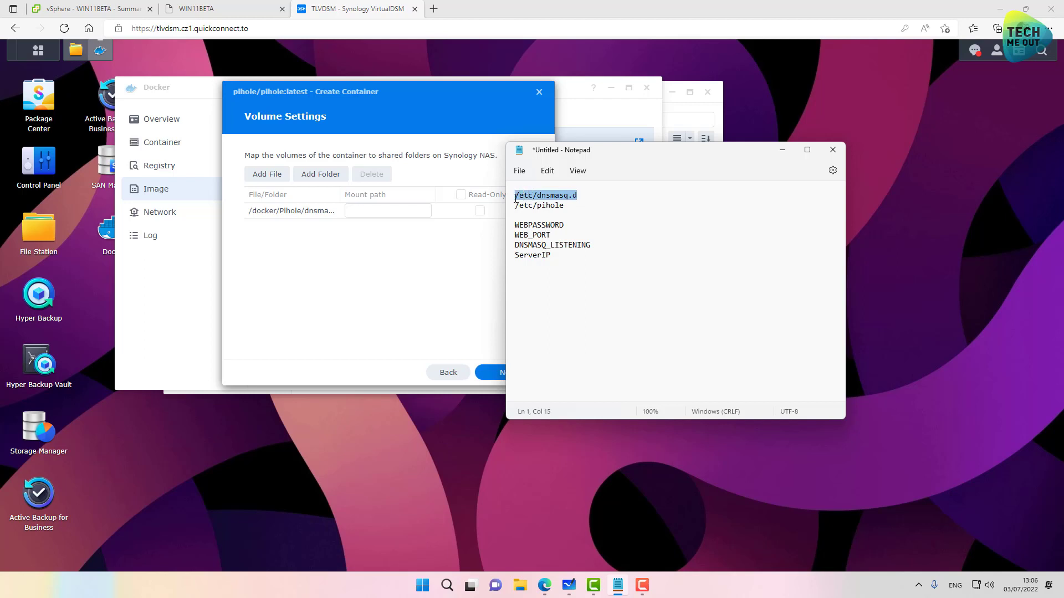
{"action": "left_click", "coordinate": [383, 210]}
{"action": "key", "text": "ctrl+v"}
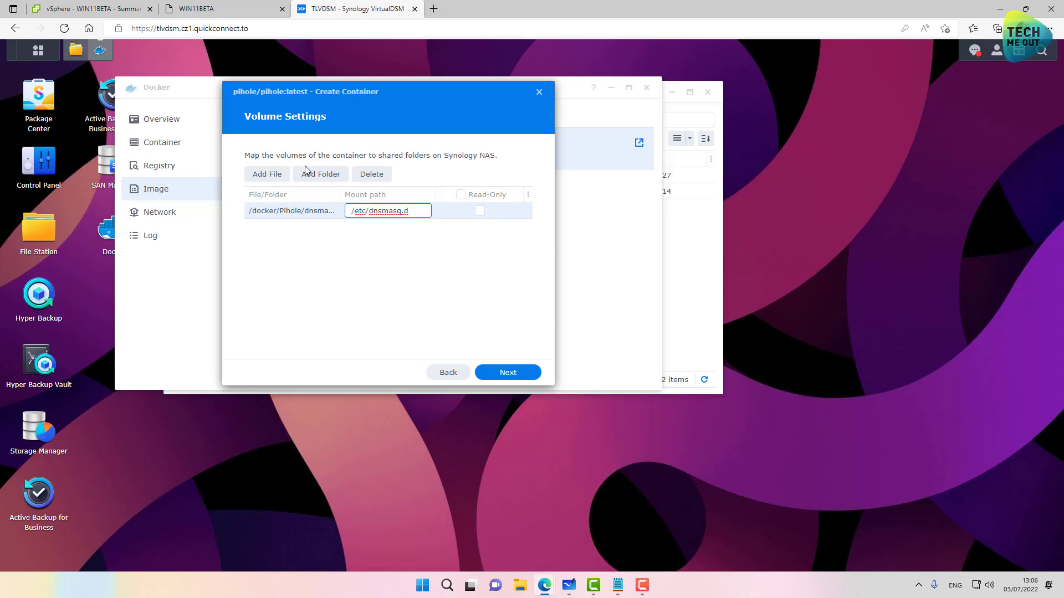
Step: Mount docker/Pihole/Pihole at /etc/pihole in the container
{"action": "left_click", "coordinate": [324, 176]}
{"action": "left_click", "coordinate": [431, 262]}
{"action": "left_click", "coordinate": [439, 278]}
{"action": "left_click", "coordinate": [462, 309]}
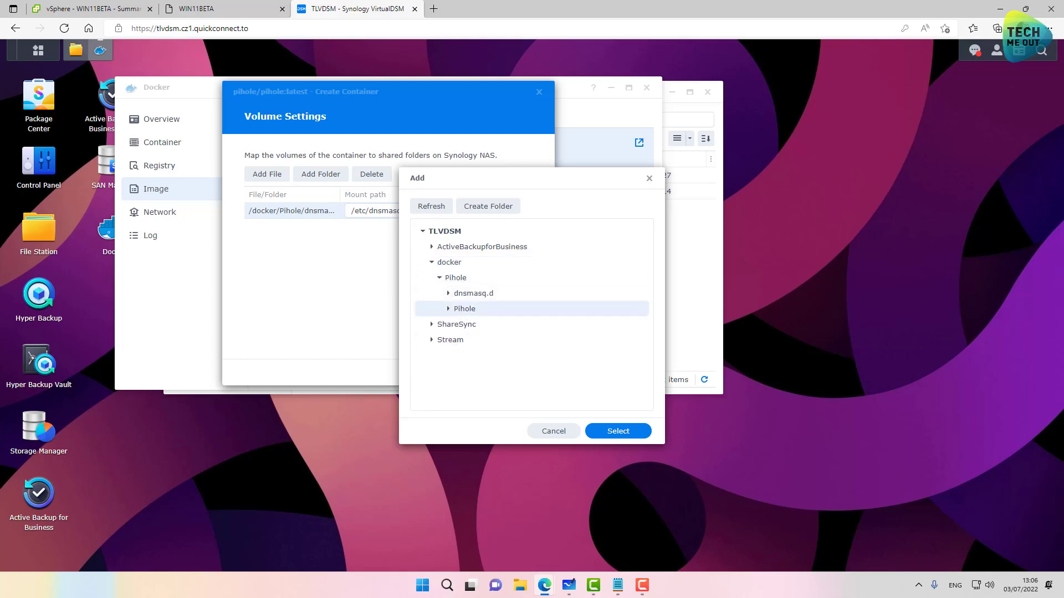
{"action": "left_click", "coordinate": [618, 585]}
{"action": "left_click_drag", "start_coordinate": [564, 205], "coordinate": [513, 205]}
{"action": "key", "text": "ctrl+c"}
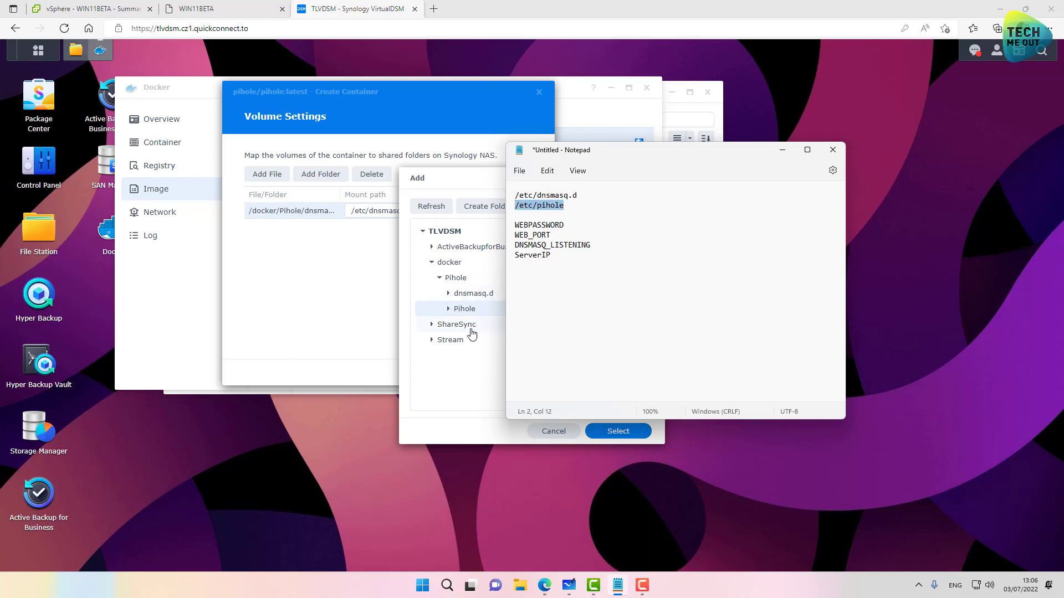
{"action": "left_click", "coordinate": [453, 429]}
{"action": "left_click", "coordinate": [615, 431]}
{"action": "left_click", "coordinate": [388, 226]}
{"action": "key", "text": "ctrl+v"}
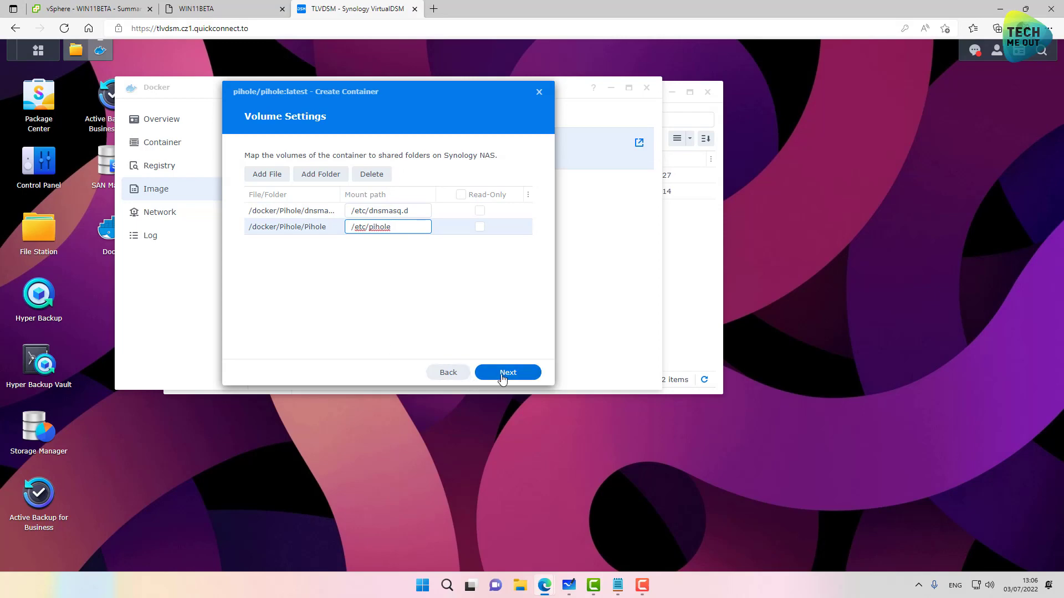
{"action": "left_click", "coordinate": [507, 372]}
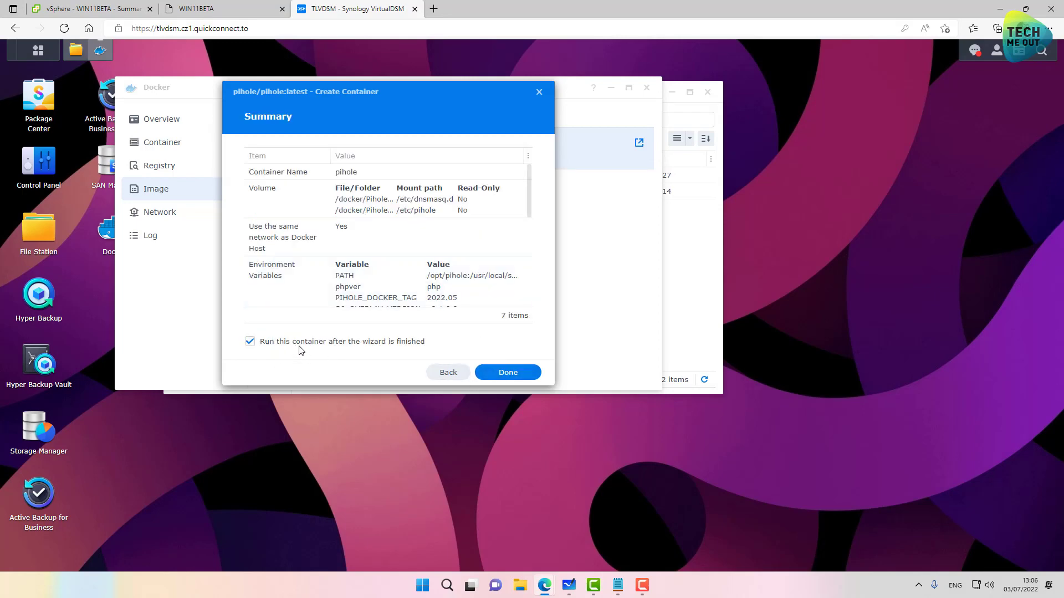
Step: Finish the wizard with 'Run this container' checked so pihole starts running
{"action": "left_click", "coordinate": [501, 373]}
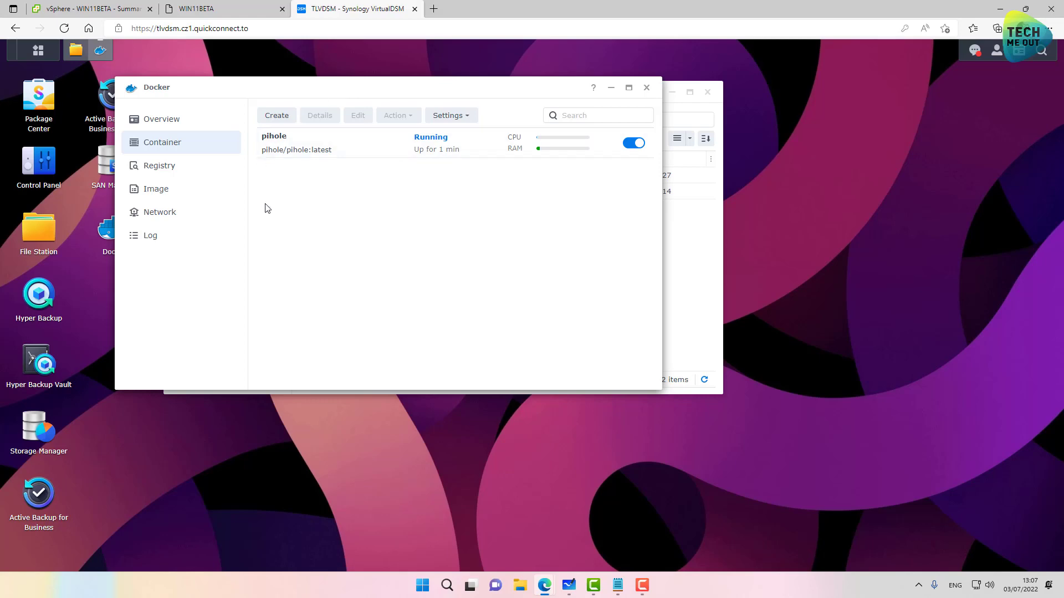
Step: Turn on the DSM firewall in Control Panel Security and edit the default profile's rules
{"action": "left_click", "coordinate": [34, 161]}
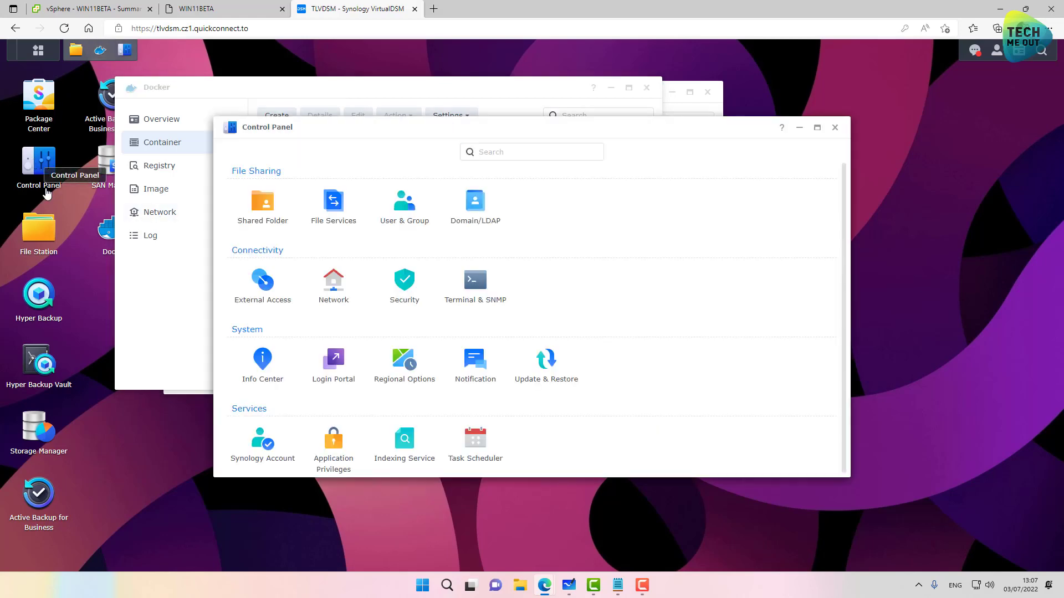
{"action": "left_click", "coordinate": [405, 281]}
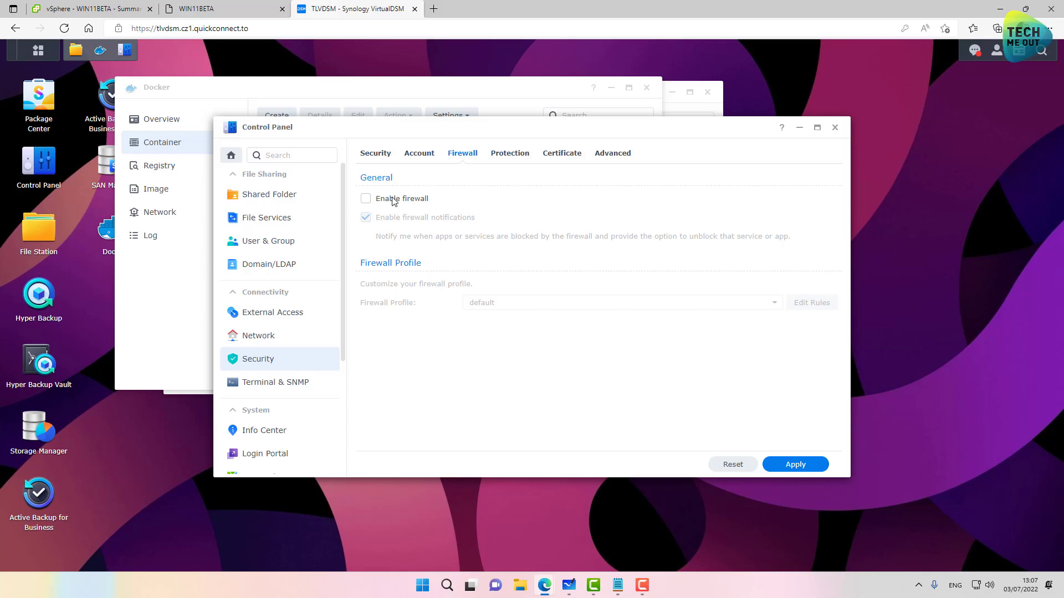
{"action": "left_click", "coordinate": [392, 200]}
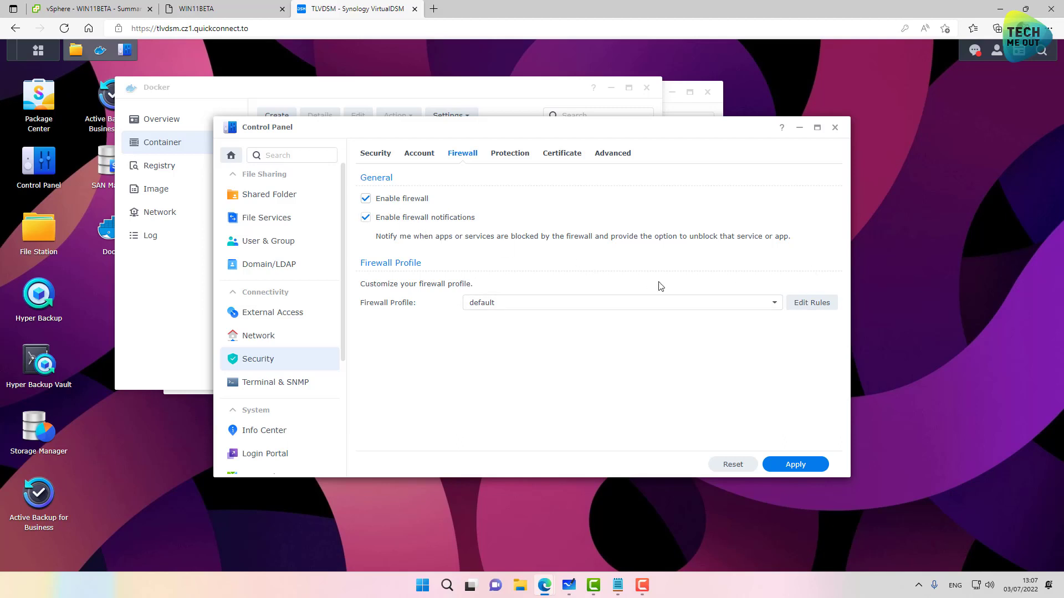
{"action": "left_click", "coordinate": [821, 305]}
Step: Add an allow rule for custom port 8888 TCP
{"action": "left_click", "coordinate": [346, 221]}
{"action": "left_click", "coordinate": [404, 242]}
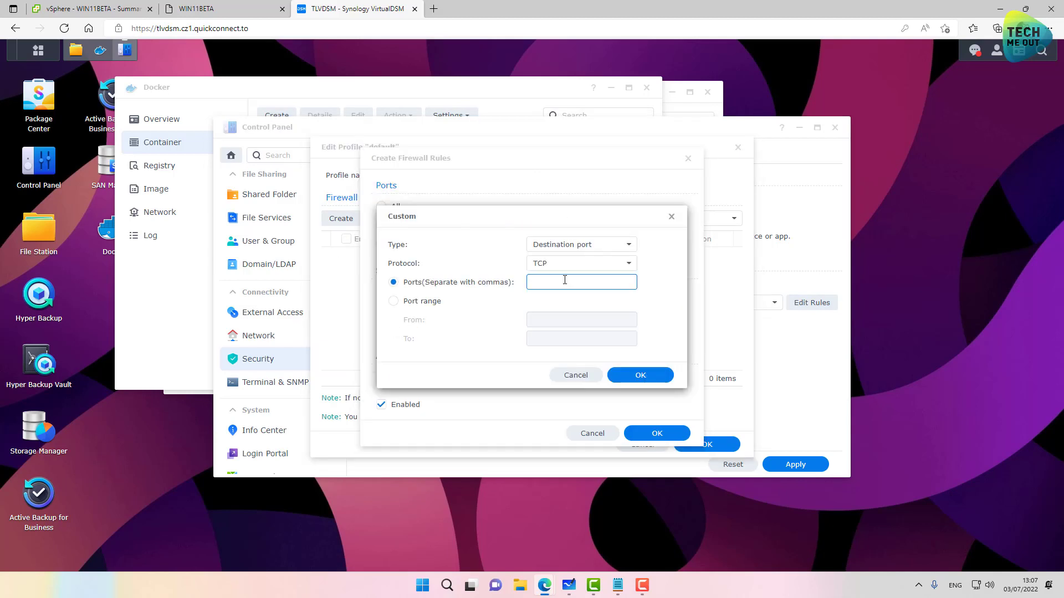
{"action": "type", "text": "8888"}
{"action": "left_click", "coordinate": [631, 375]}
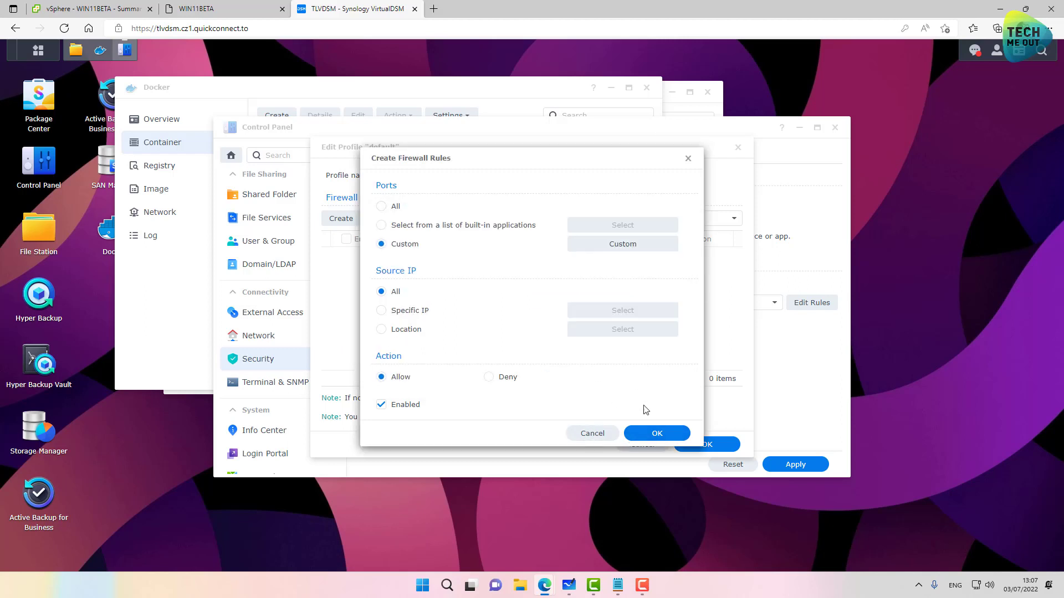
{"action": "left_click", "coordinate": [655, 433]}
Step: Add an allow rule for port 53 on all protocols and save the default profile
{"action": "left_click", "coordinate": [355, 221]}
{"action": "left_click", "coordinate": [395, 244]}
{"action": "left_click", "coordinate": [546, 264]}
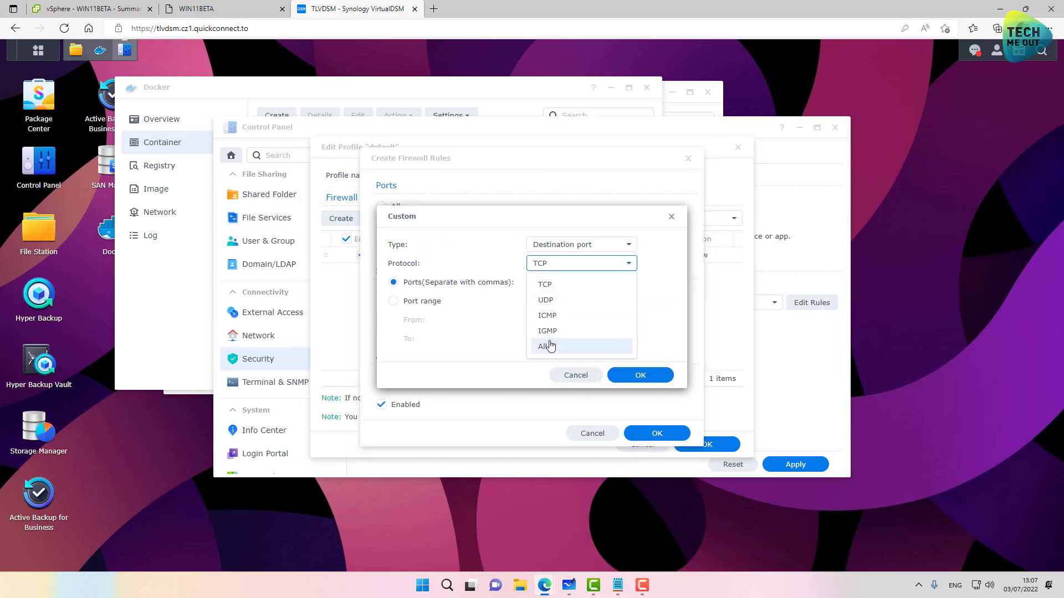
{"action": "left_click", "coordinate": [546, 347]}
{"action": "left_click", "coordinate": [547, 282]}
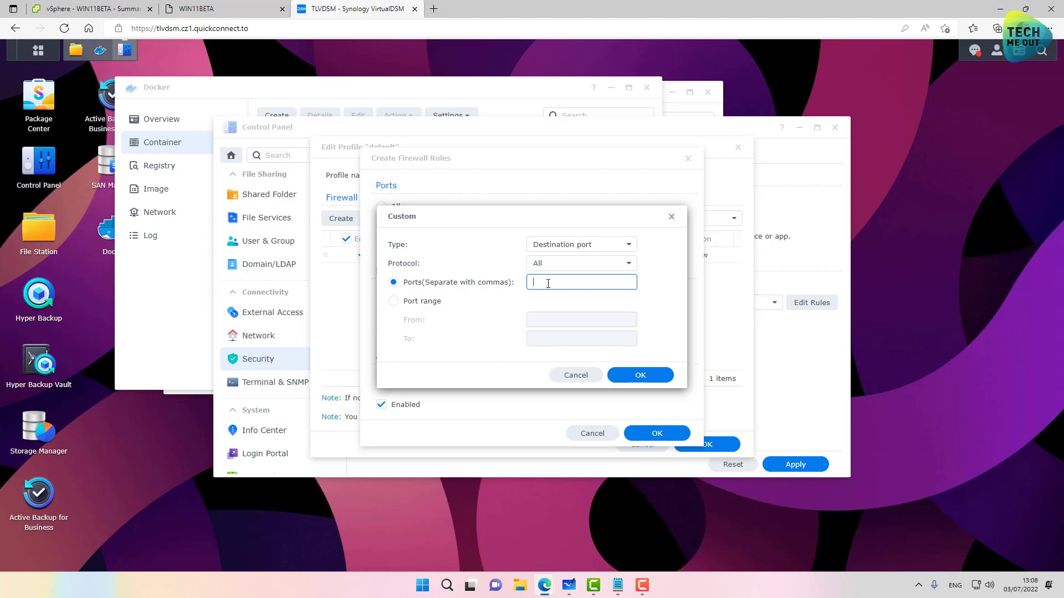
{"action": "type", "text": "53"}
{"action": "left_click", "coordinate": [598, 271]}
{"action": "left_click", "coordinate": [597, 271]}
{"action": "left_click", "coordinate": [637, 375]}
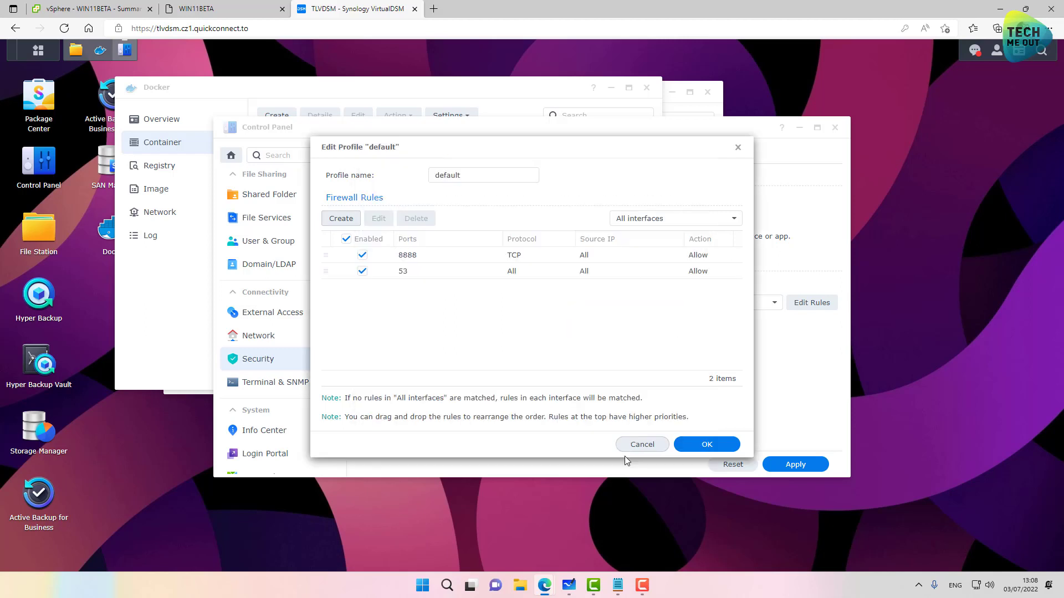
{"action": "left_click", "coordinate": [707, 445]}
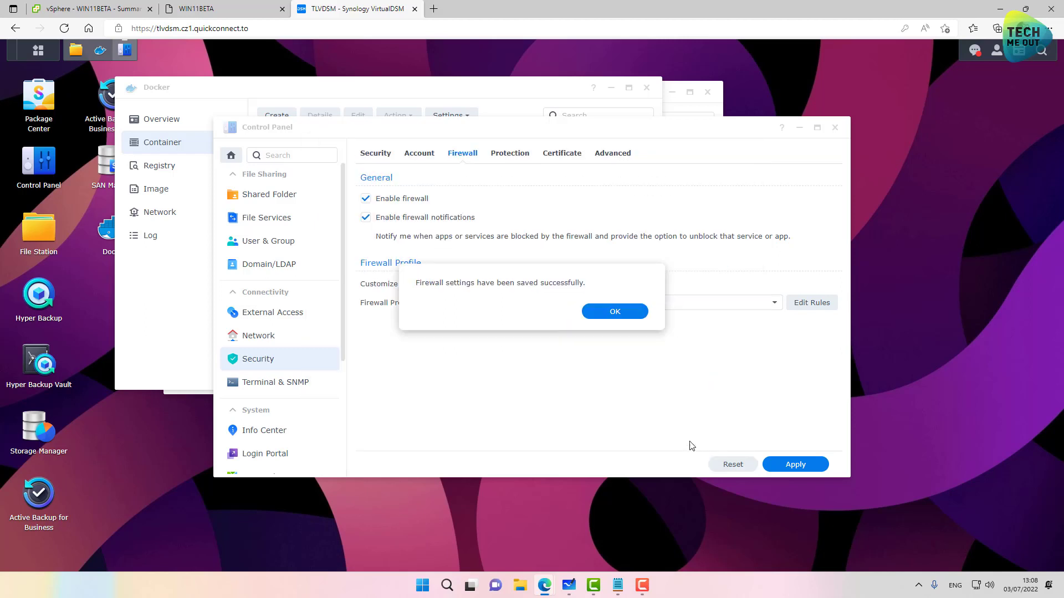
{"action": "left_click", "coordinate": [614, 313]}
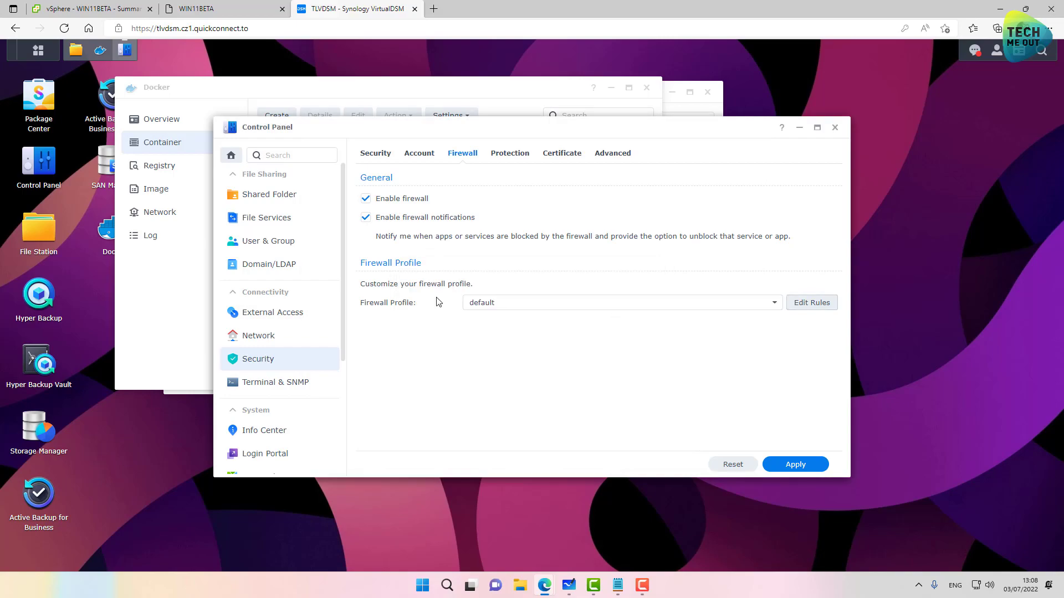
Step: Load the Pi-hole admin page at 192.168.99.190:8888 in the Windows 11 VM, shown full screen
{"action": "left_click", "coordinate": [196, 9]}
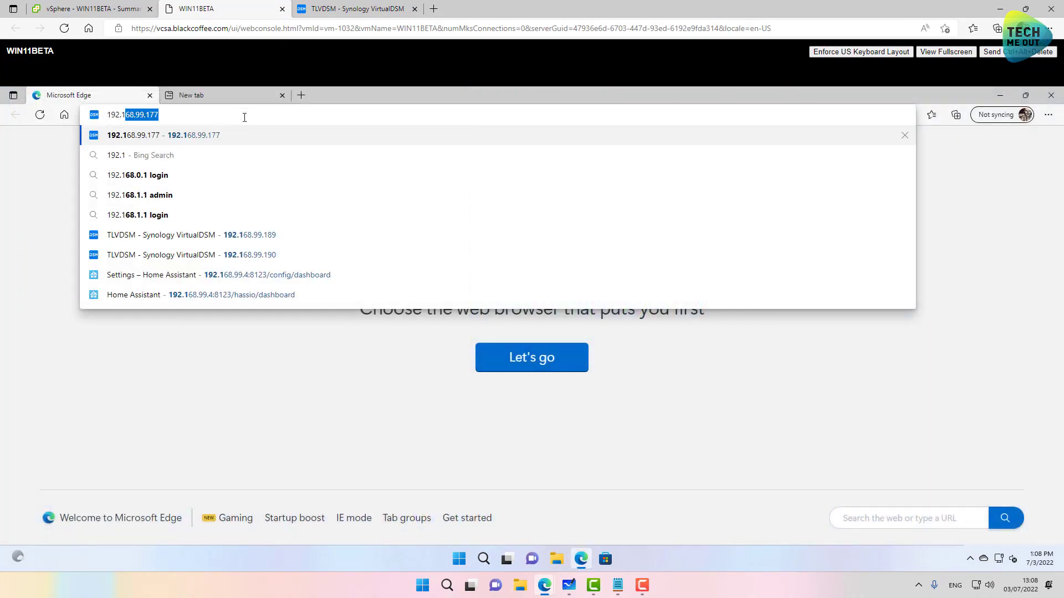
{"action": "type", "text": "68."}
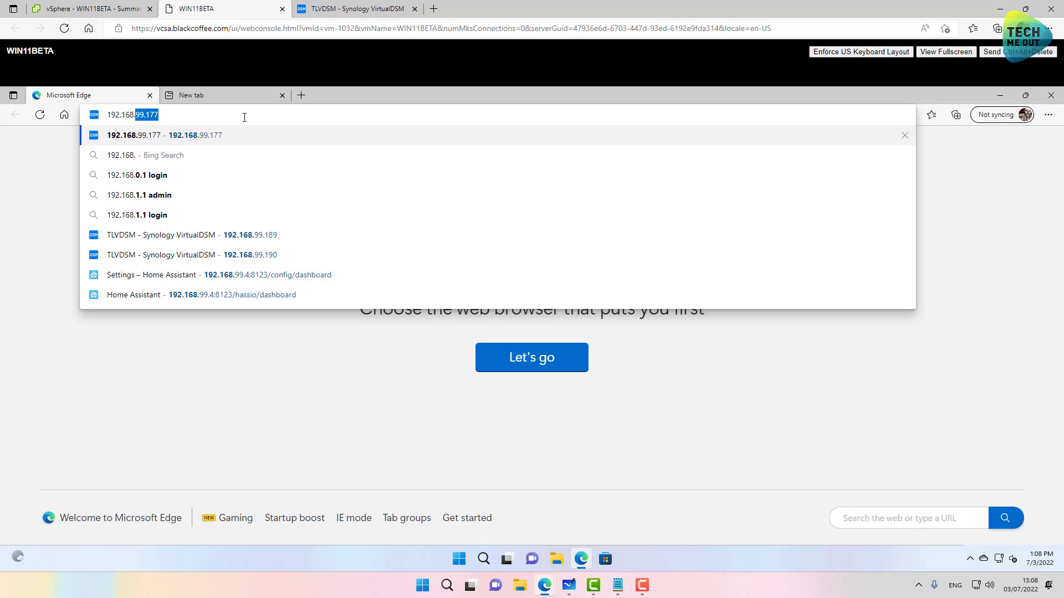
{"action": "type", "text": "99.190"}
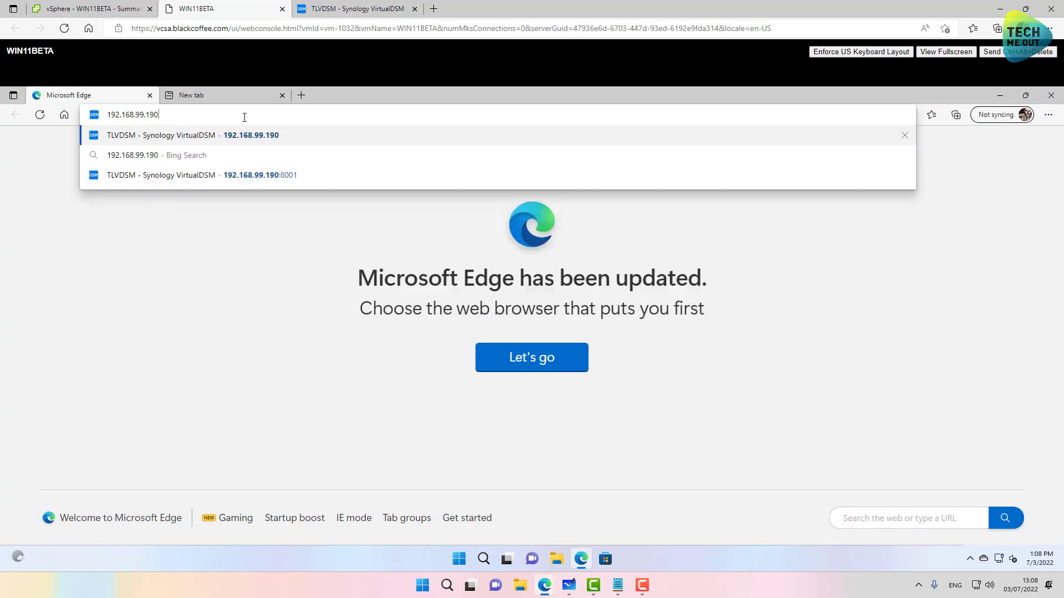
{"action": "type", "text": ":888"}
{"action": "key", "text": "Return"}
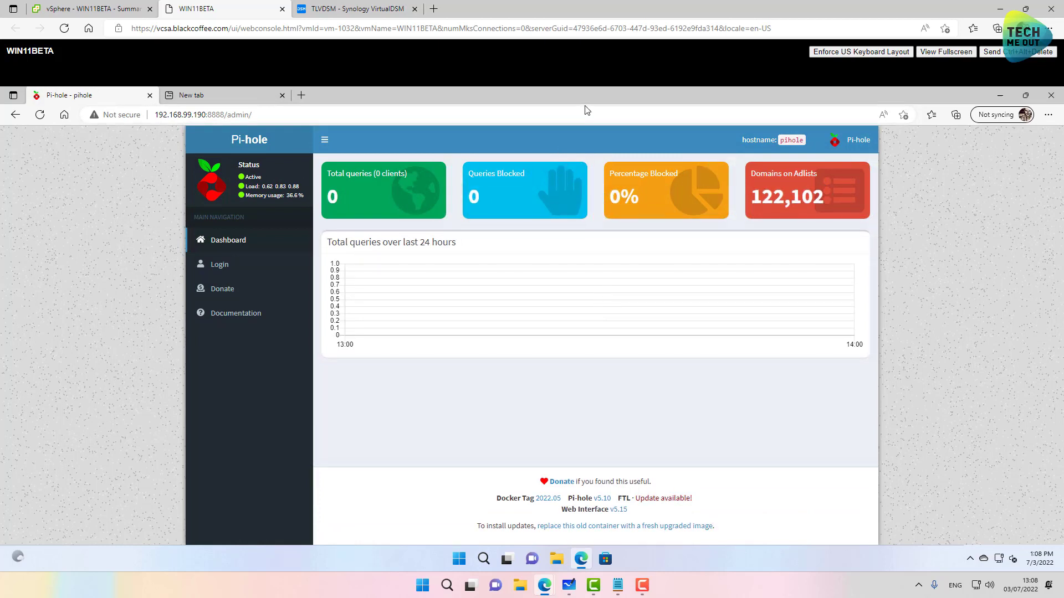
{"action": "left_click", "coordinate": [946, 52]}
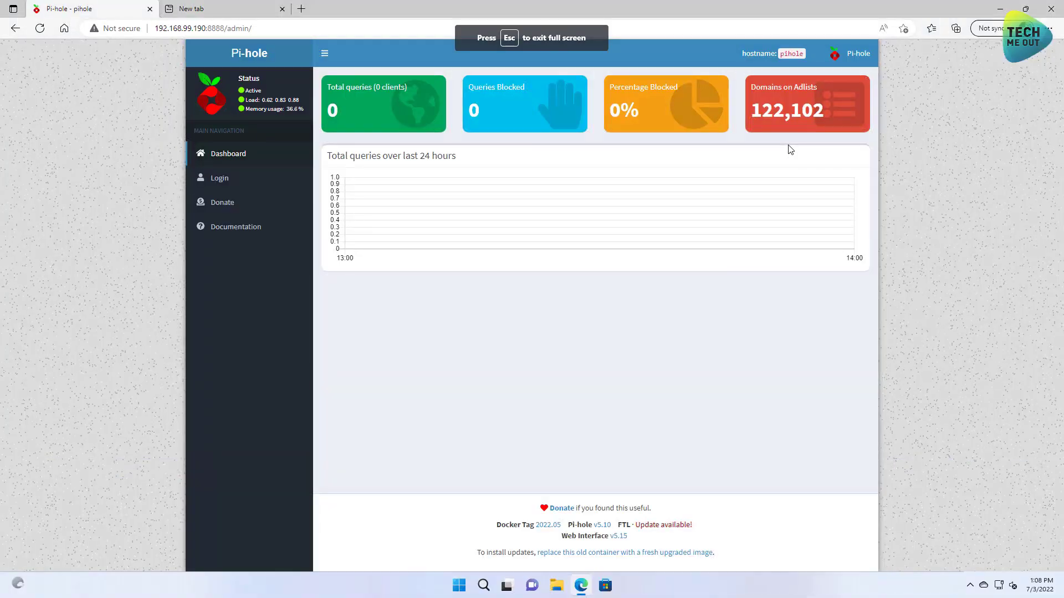
Step: Sign in to Pi-hole with the admin password and decline saving it
{"action": "left_click", "coordinate": [221, 177]}
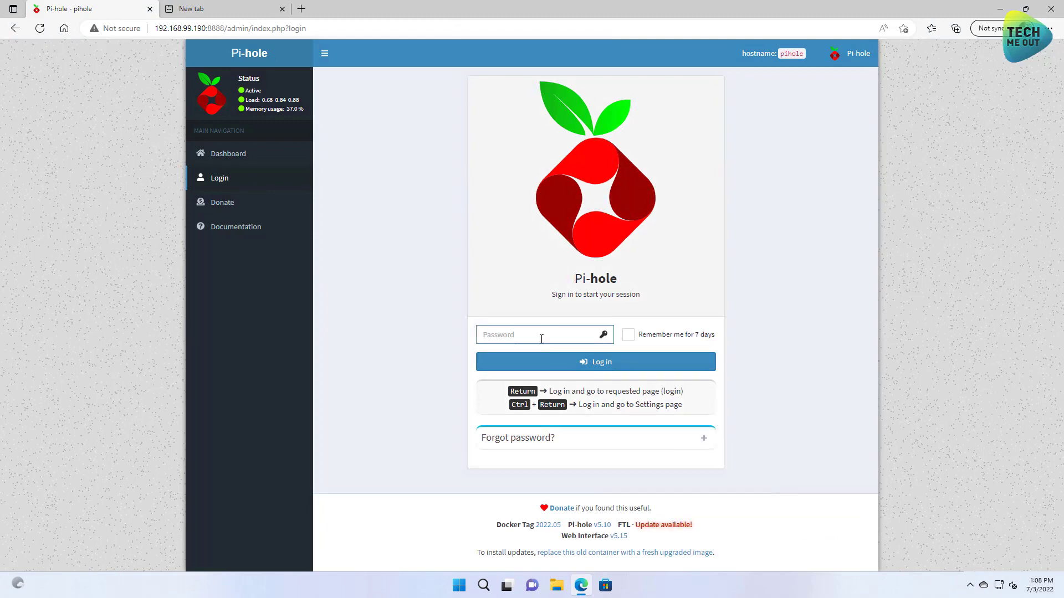
{"action": "type", "text": "pihole"}
{"action": "key", "text": "Return"}
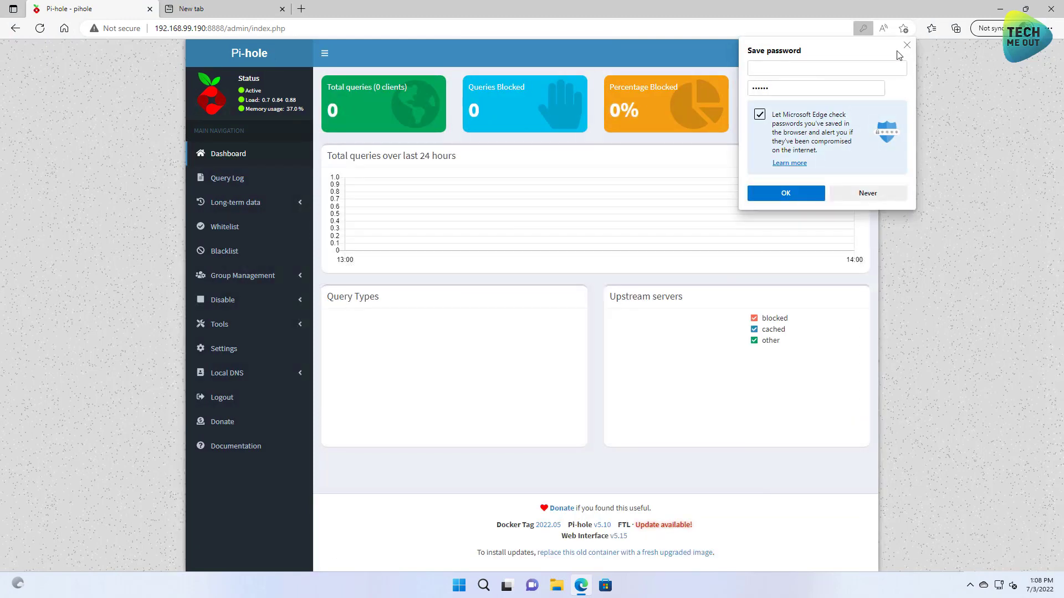
{"action": "left_click", "coordinate": [907, 45]}
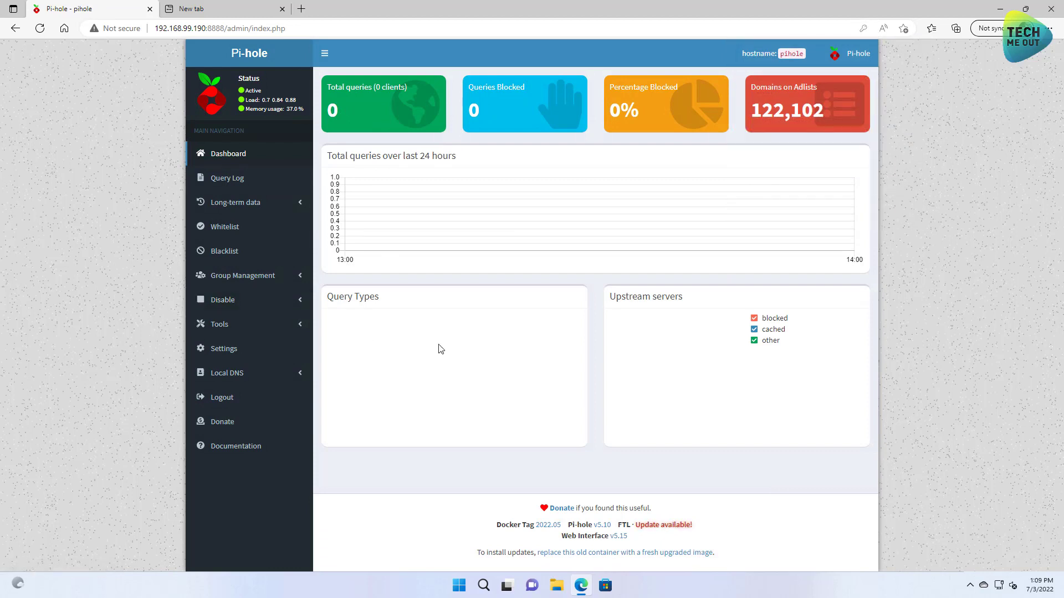
Step: Tick both Cloudflare (DNSSEC) IPv4 upstream servers in Pi-hole DNS settings, save, and return to the dashboard
{"action": "left_click", "coordinate": [231, 349]}
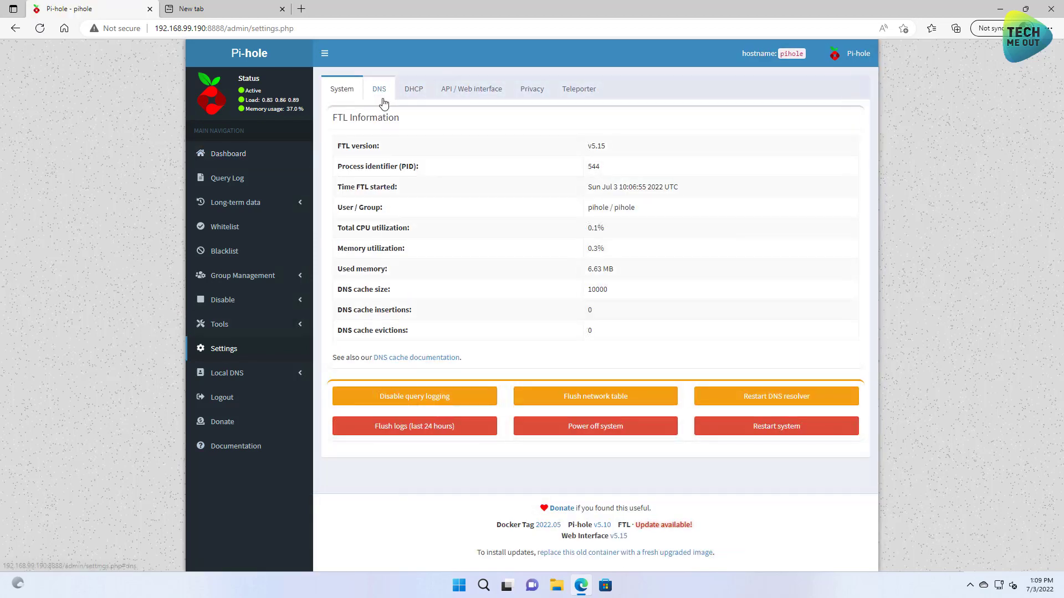
{"action": "left_click", "coordinate": [380, 89]}
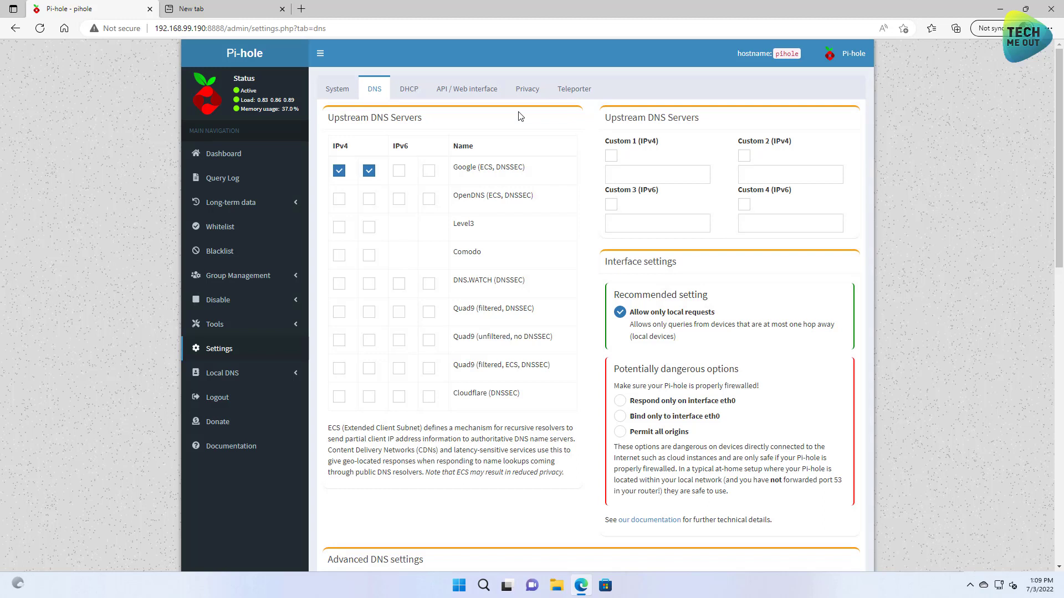
{"action": "left_click", "coordinate": [364, 400]}
{"action": "left_click", "coordinate": [339, 396]}
{"action": "scroll", "coordinate": [590, 367], "scroll_direction": "down", "scroll_amount": 1}
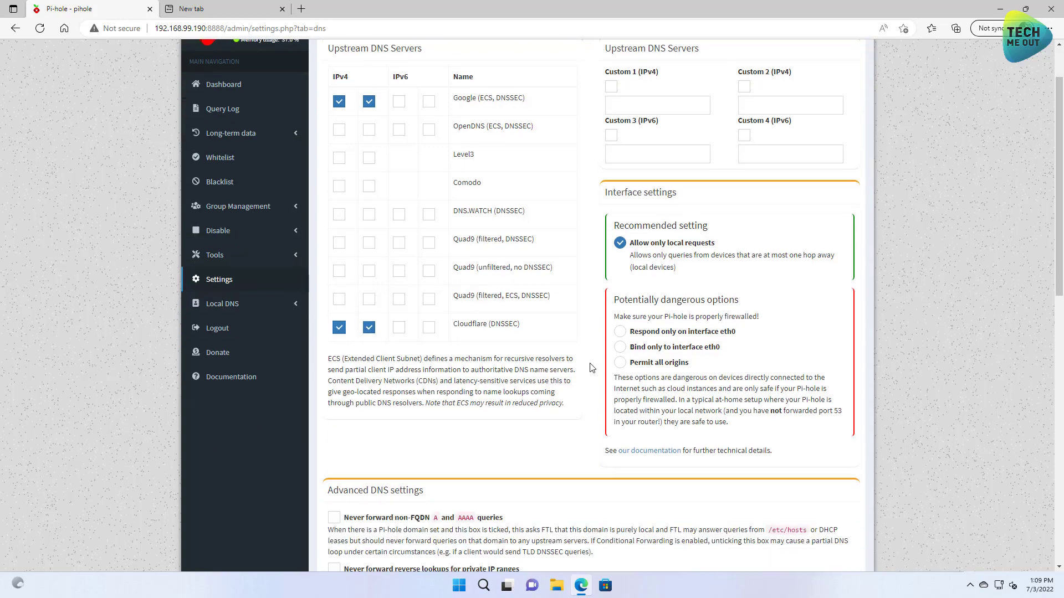
{"action": "scroll", "coordinate": [590, 366], "scroll_direction": "down", "scroll_amount": 10}
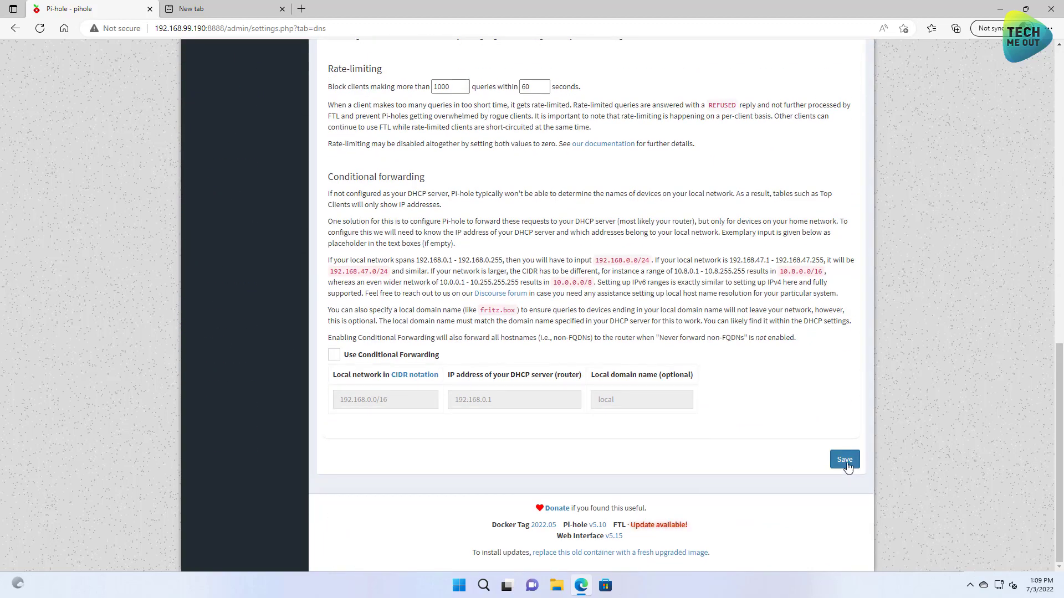
{"action": "left_click", "coordinate": [846, 464]}
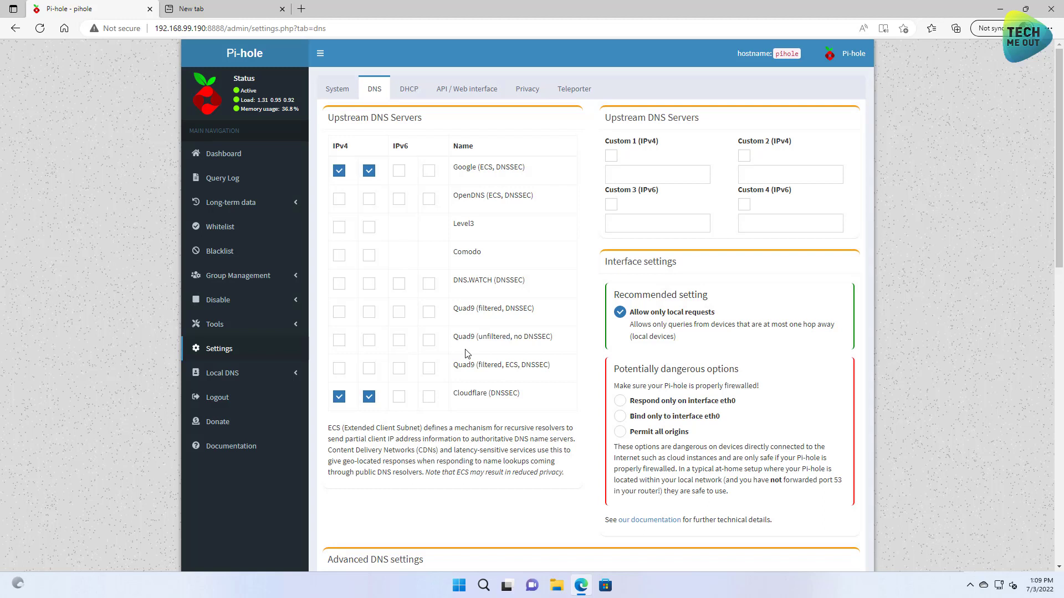
{"action": "left_click", "coordinate": [213, 153]}
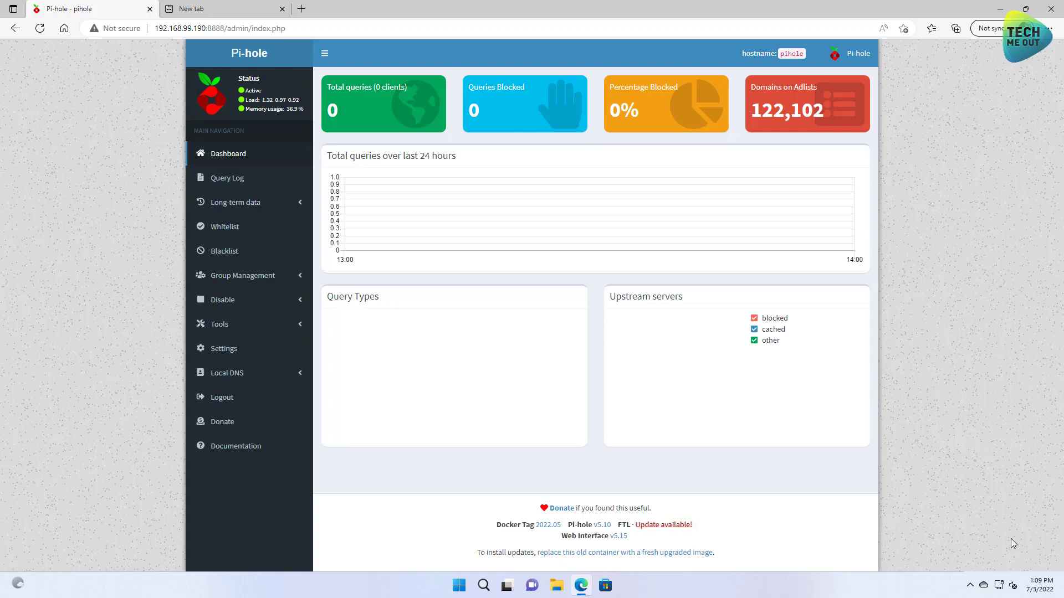
Step: Set the Ethernet DNS assignment to Manual with preferred DNS 192.168.99.190
{"action": "right_click", "coordinate": [1002, 585]}
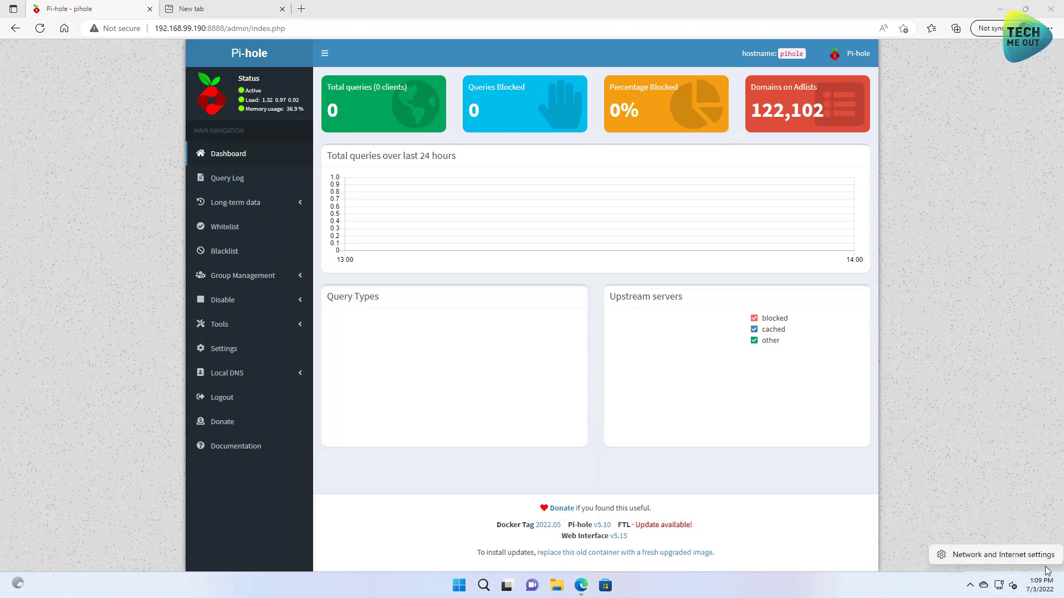
{"action": "left_click", "coordinate": [998, 555]}
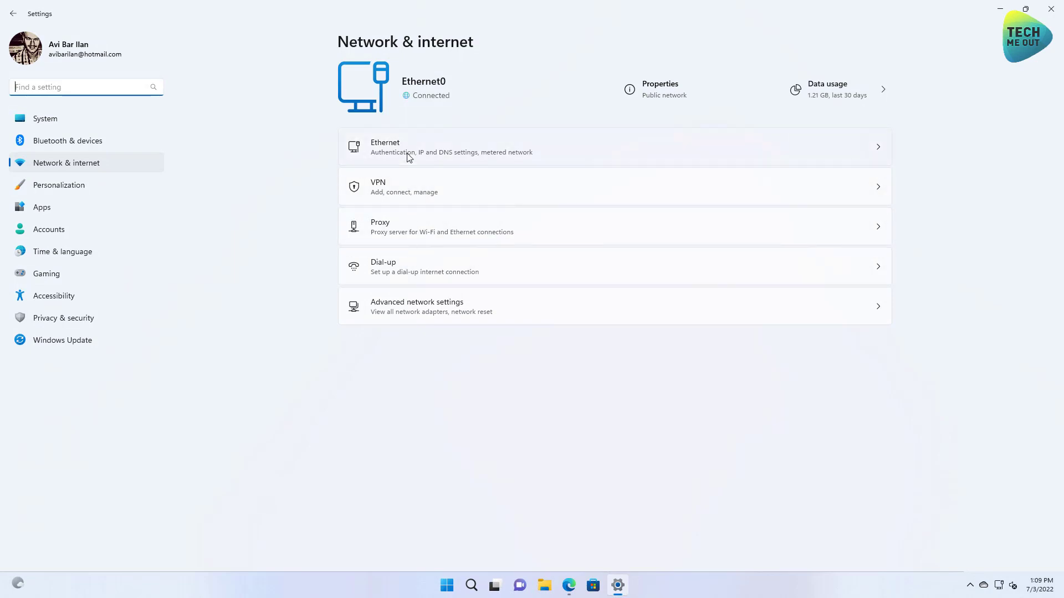
{"action": "left_click", "coordinate": [409, 158]}
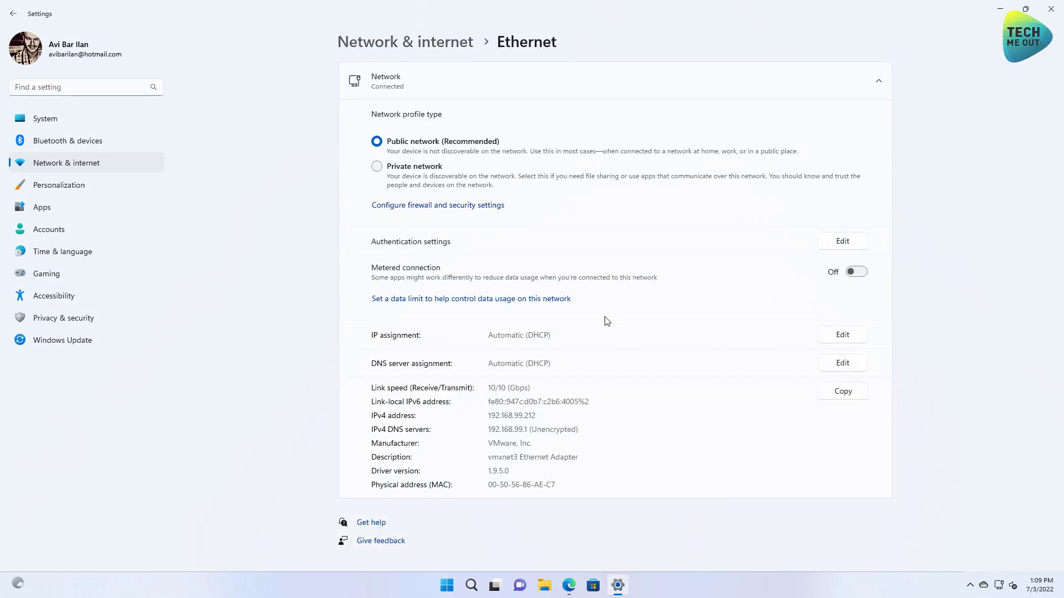
{"action": "left_click", "coordinate": [842, 362]}
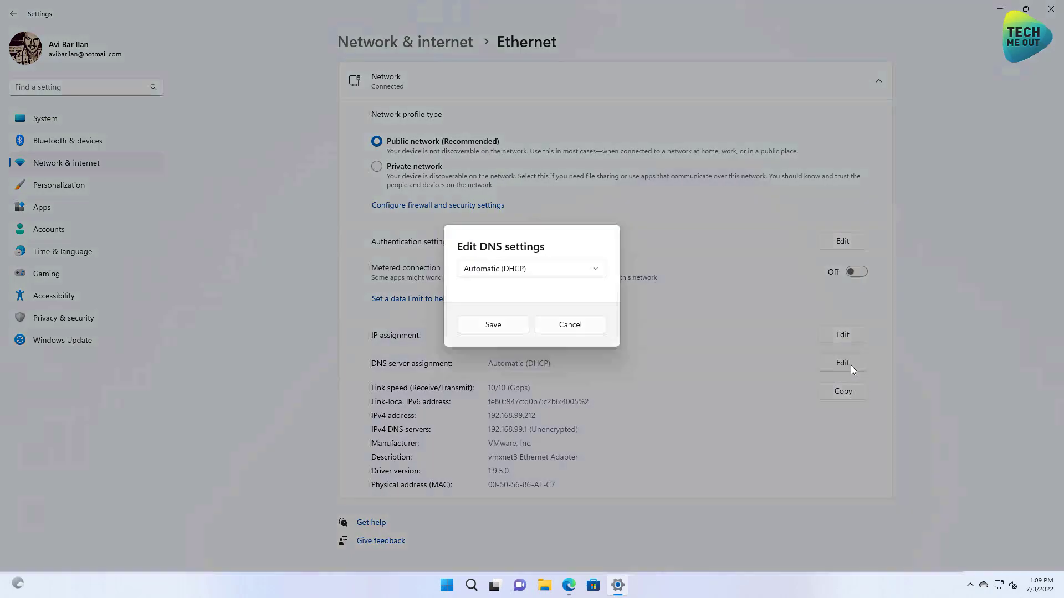
{"action": "left_click", "coordinate": [508, 268]}
{"action": "left_click", "coordinate": [508, 291]}
{"action": "left_click", "coordinate": [478, 229]}
{"action": "type", "text": "192.168.99.190"}
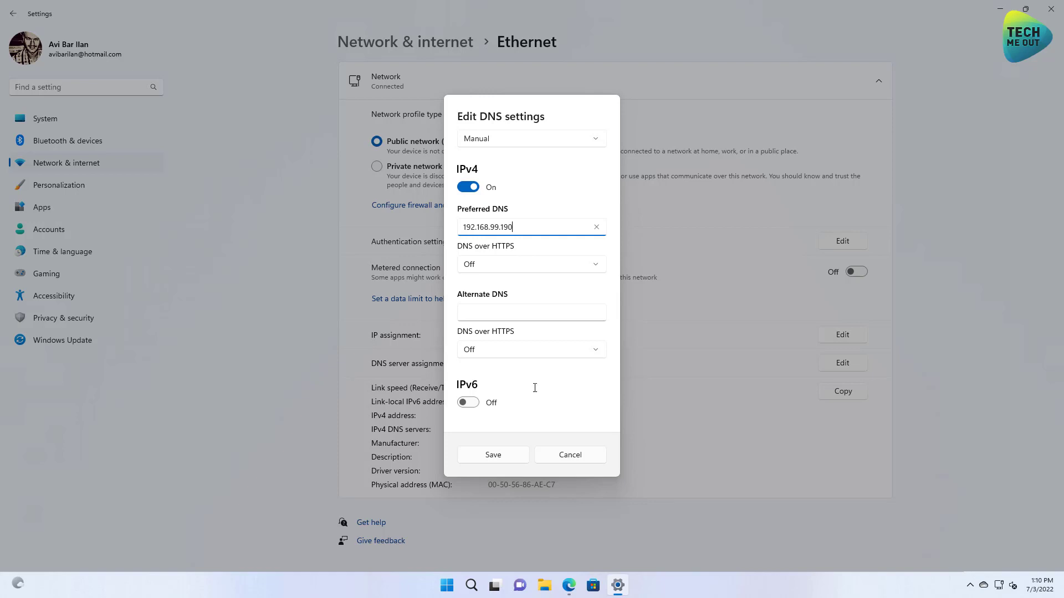
{"action": "left_click", "coordinate": [510, 454]}
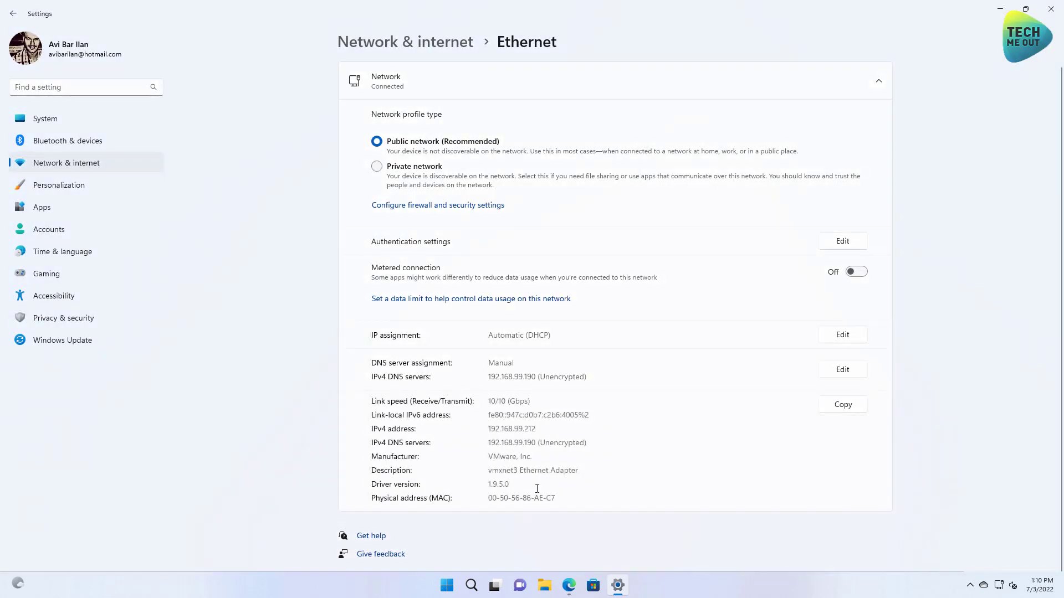
{"action": "right_click", "coordinate": [569, 586]}
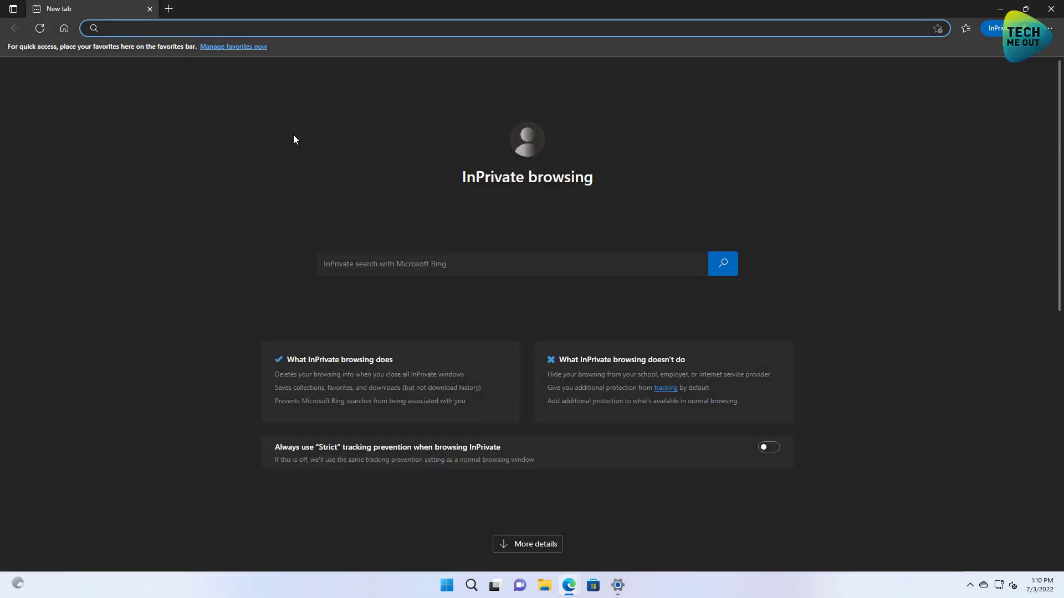
{"action": "type", "text": "cnn.com"}
{"action": "key", "text": "Return"}
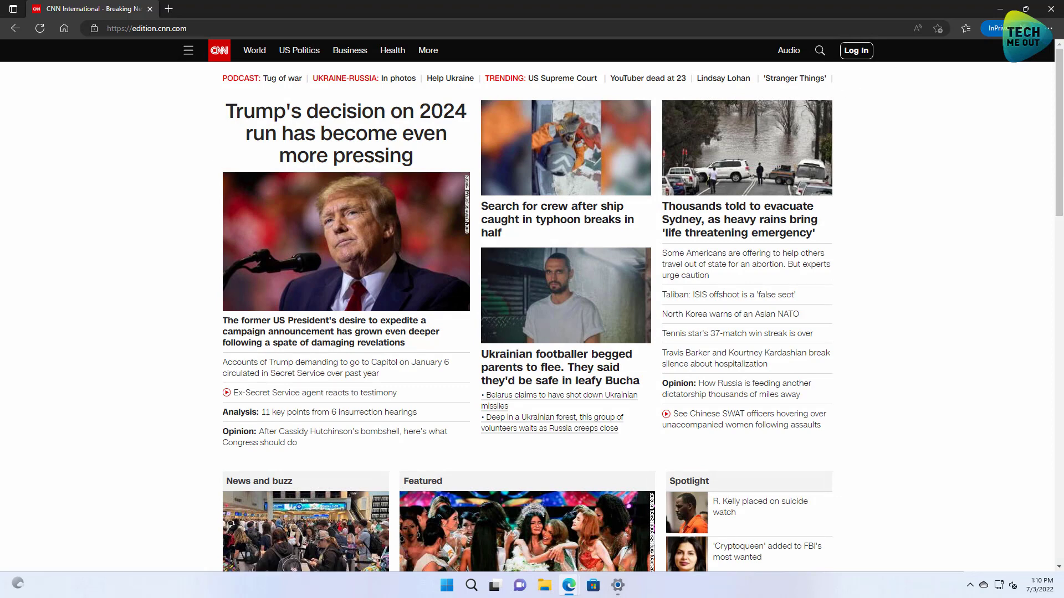
{"action": "left_click", "coordinate": [1051, 9]}
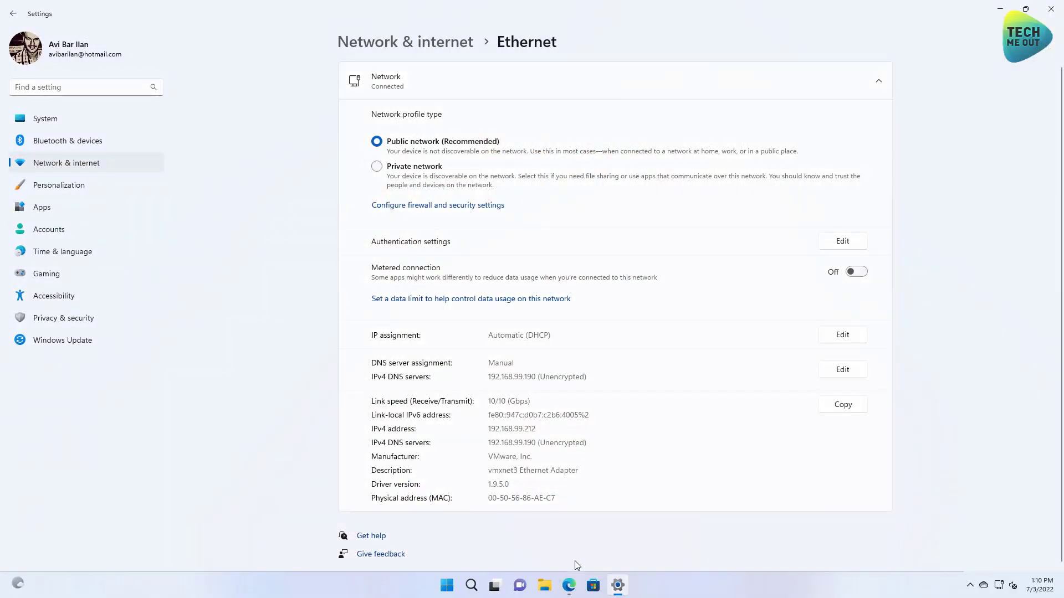
Step: Check Pi-hole's query log for blocked CNN ad domains, then bring back the Ethernet settings page
{"action": "left_click", "coordinate": [569, 585]}
{"action": "left_click", "coordinate": [218, 180]}
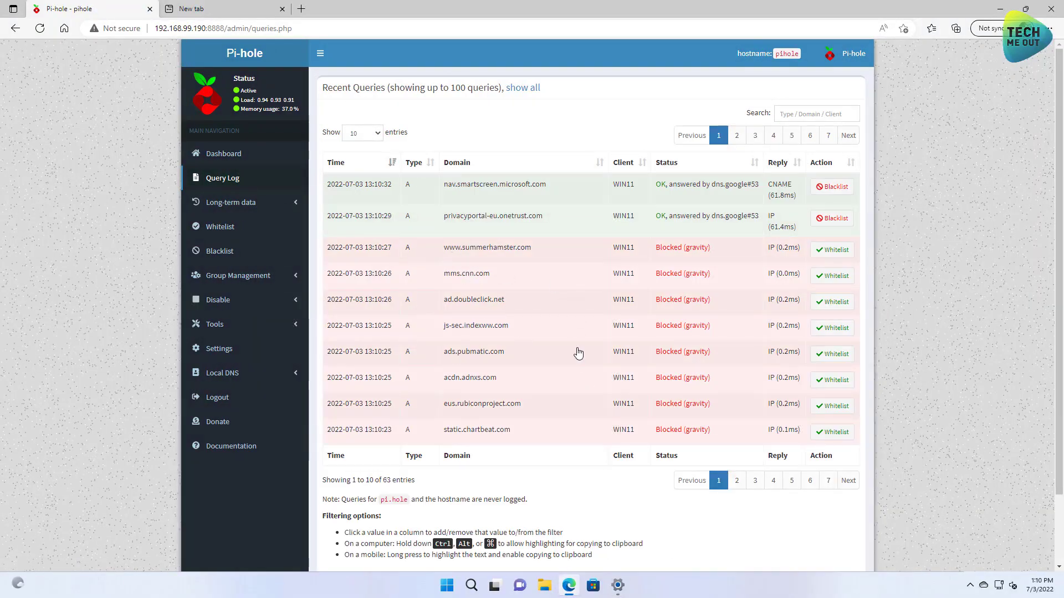
{"action": "left_click", "coordinate": [261, 154]}
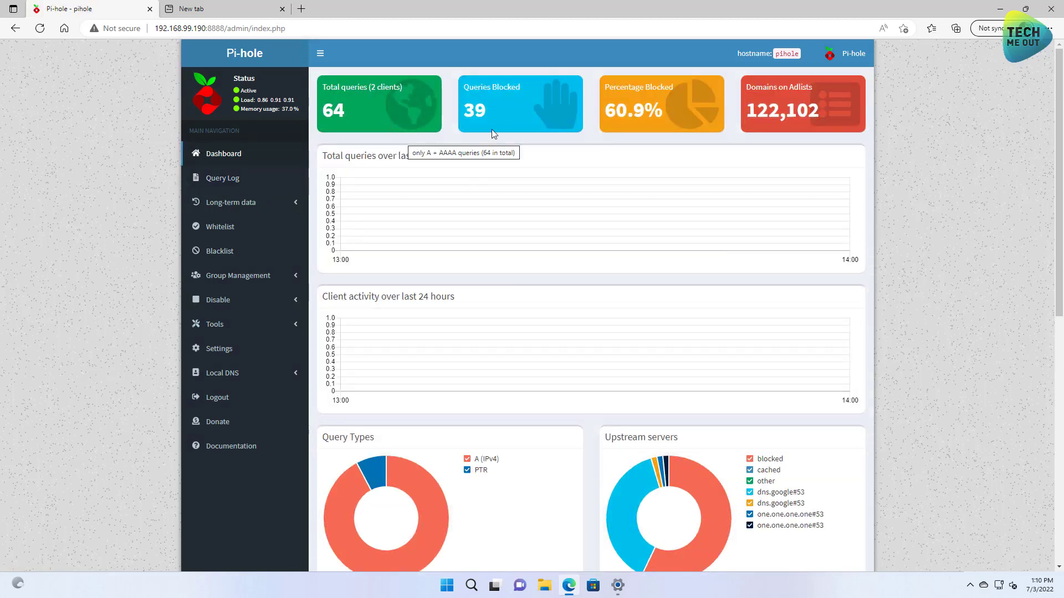
{"action": "mouse_move", "coordinate": [428, 107]}
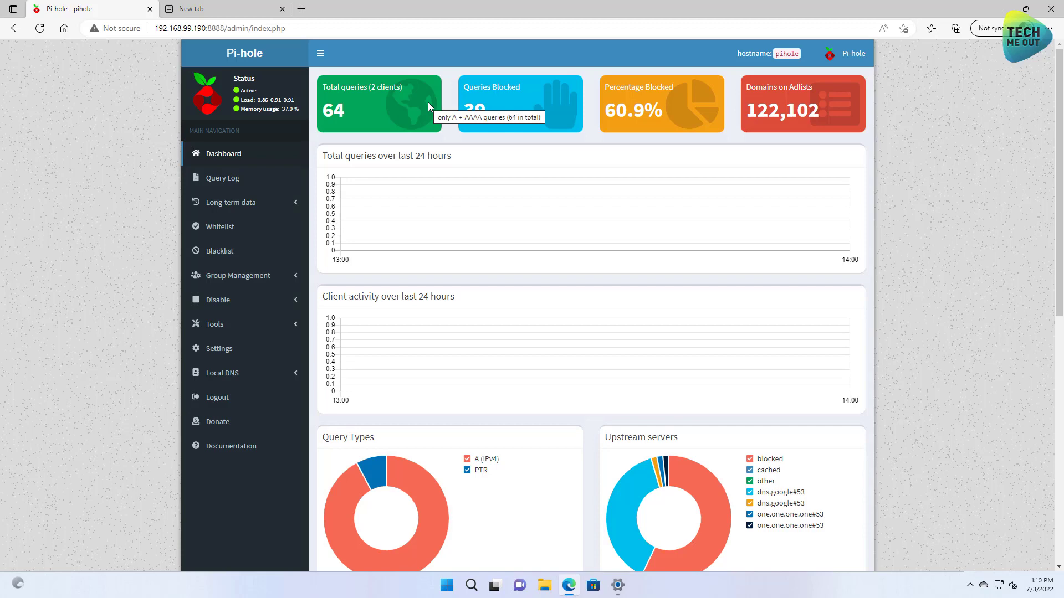
{"action": "left_click", "coordinate": [618, 585]}
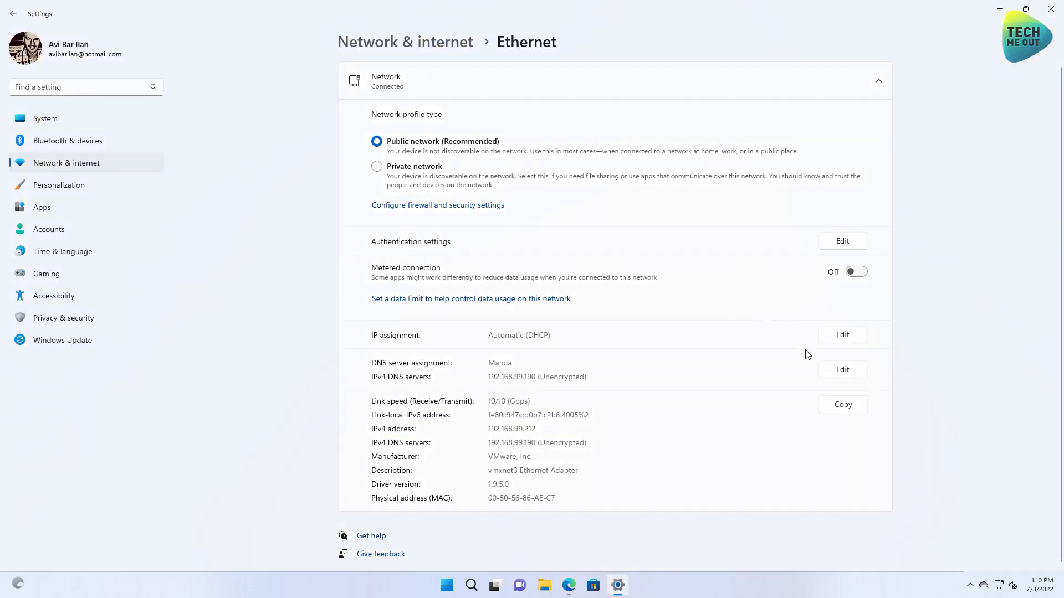
Step: Turn off manual IPv4 DNS so Ethernet uses Automatic (DHCP), save, and close Settings
{"action": "left_click", "coordinate": [863, 372]}
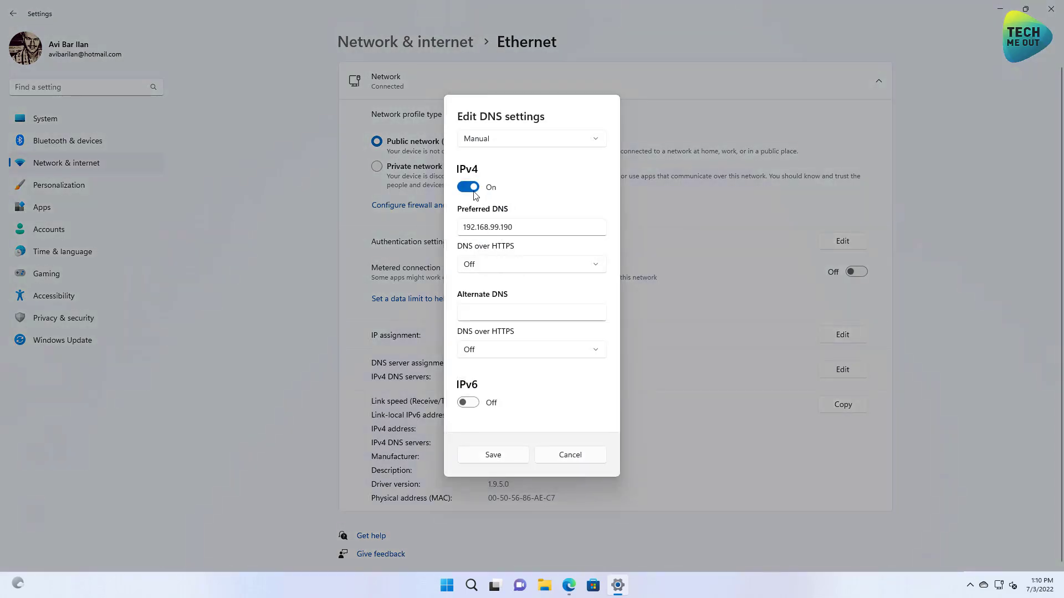
{"action": "left_click", "coordinate": [470, 188]}
{"action": "left_click", "coordinate": [493, 369]}
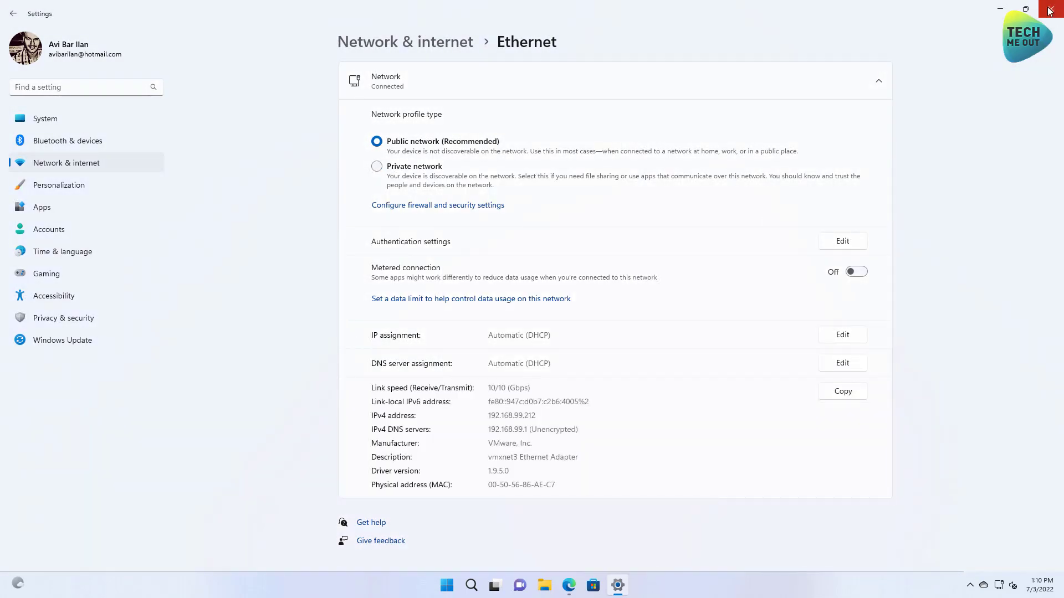
{"action": "left_click", "coordinate": [1051, 9]}
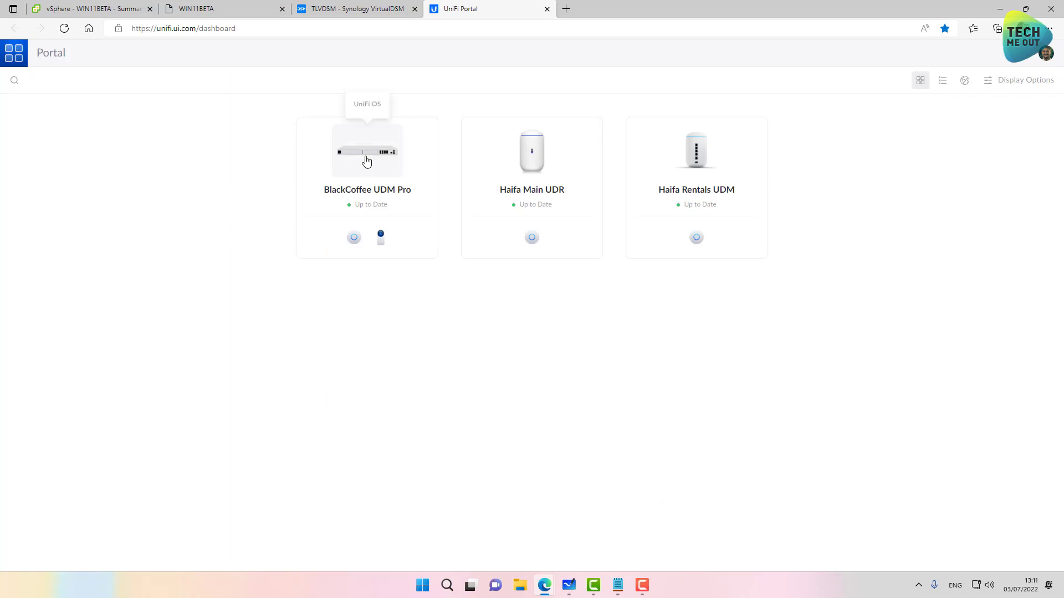
Step: Open the Default (WAN1) internet connection settings in UniFi Network
{"action": "left_click", "coordinate": [367, 160]}
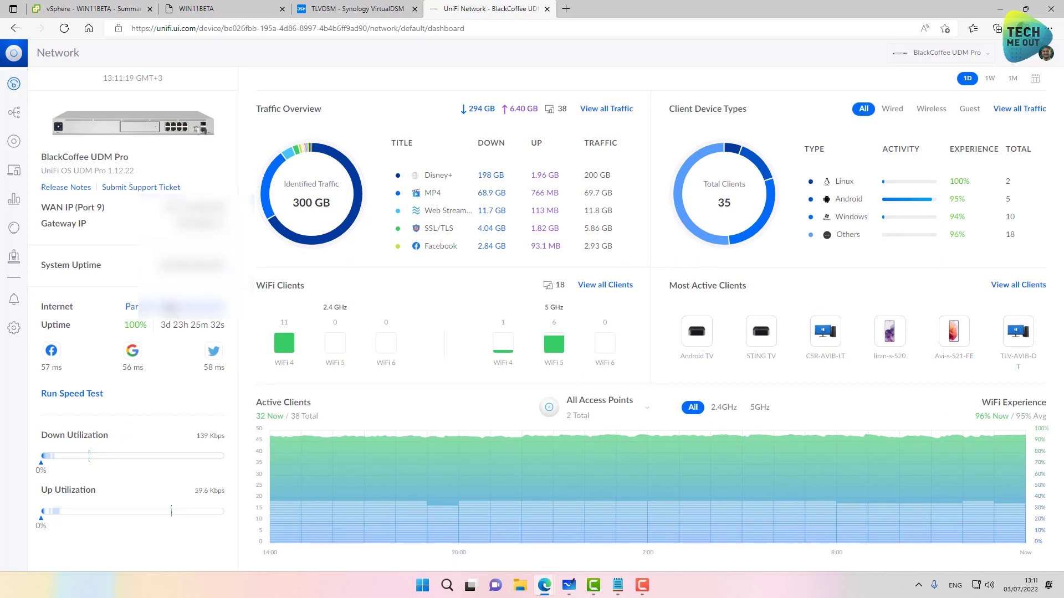
{"action": "left_click", "coordinate": [15, 329]}
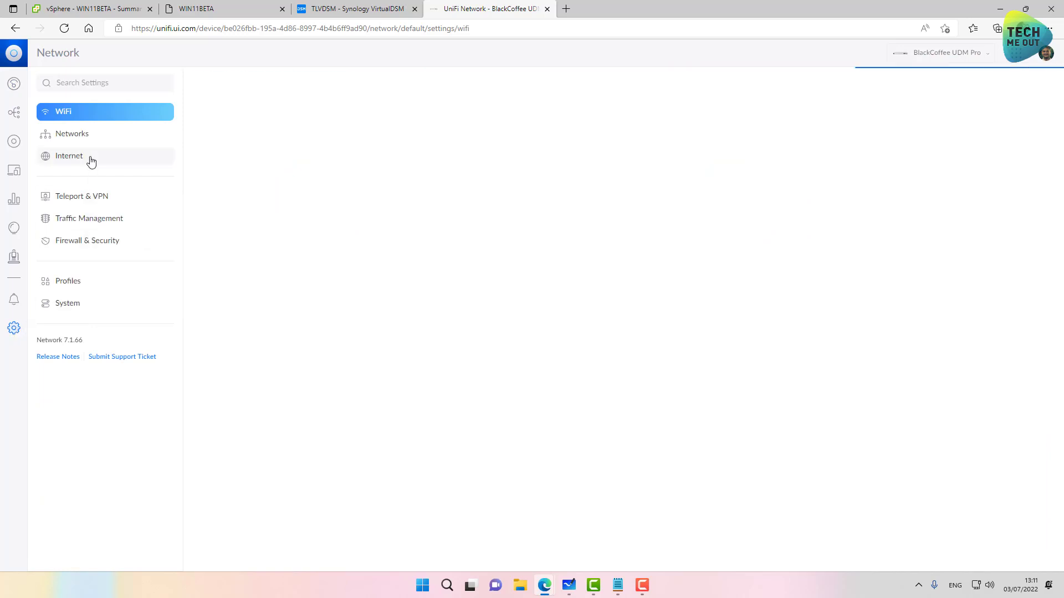
{"action": "left_click", "coordinate": [91, 162]}
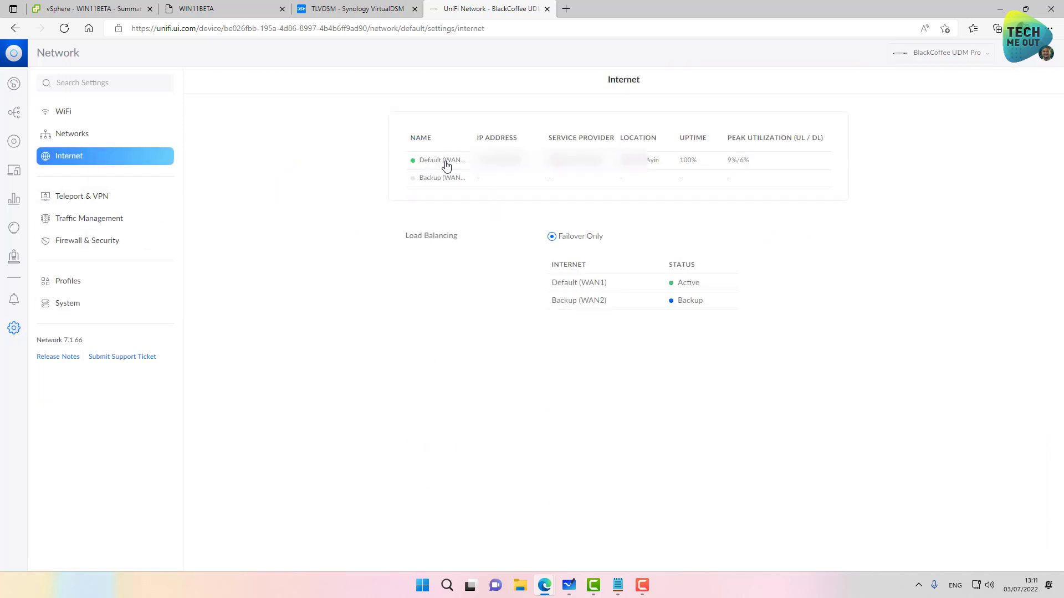
{"action": "left_click", "coordinate": [476, 161]}
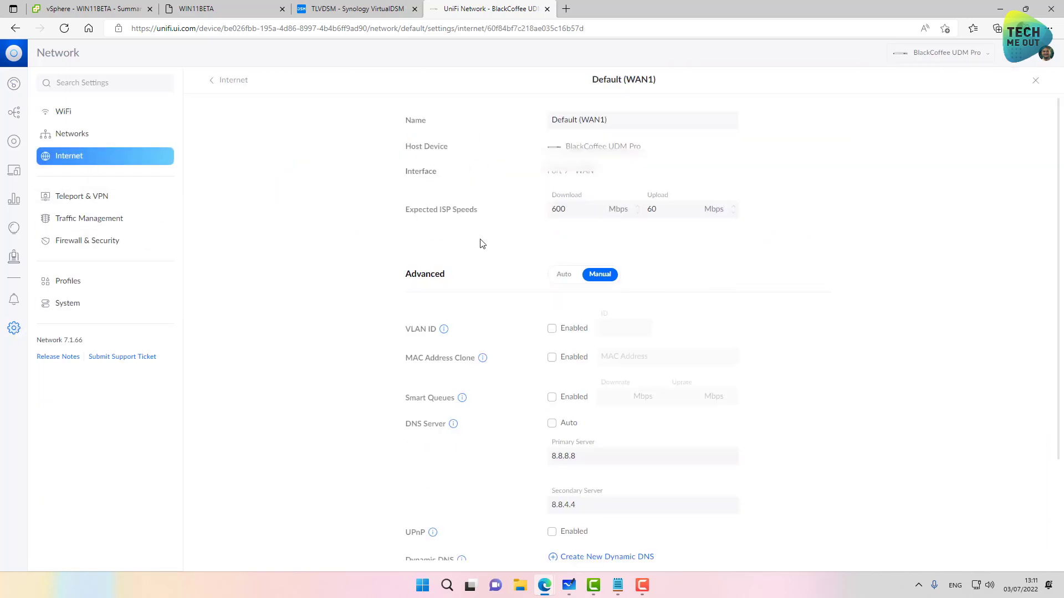
{"action": "scroll", "coordinate": [482, 244], "scroll_direction": "down", "scroll_amount": 2}
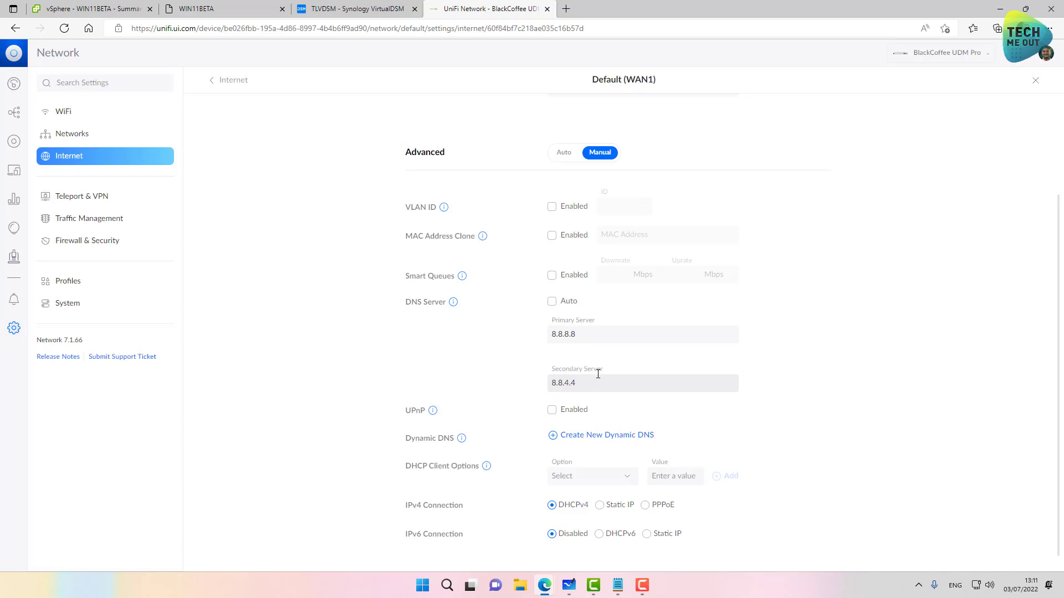
Step: Set secondary DNS to 1.1.1.1 and primary DNS to 192.168.99.190, then apply changes
{"action": "triple_click", "coordinate": [505, 386]}
{"action": "type", "text": "1.1.1.1"}
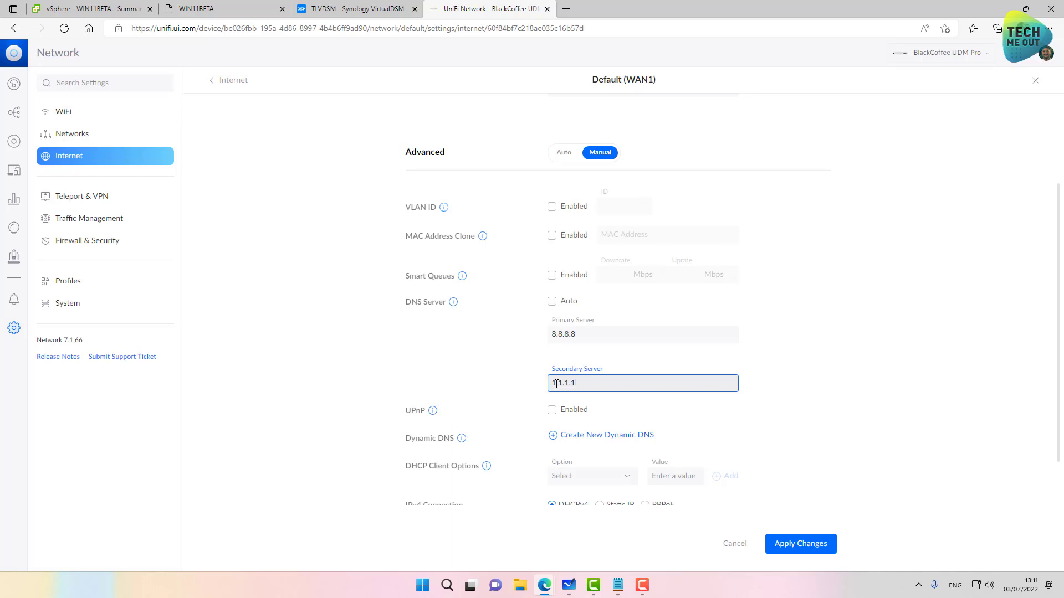
{"action": "left_click", "coordinate": [603, 333]}
{"action": "left_click_drag", "start_coordinate": [603, 332], "coordinate": [537, 338]}
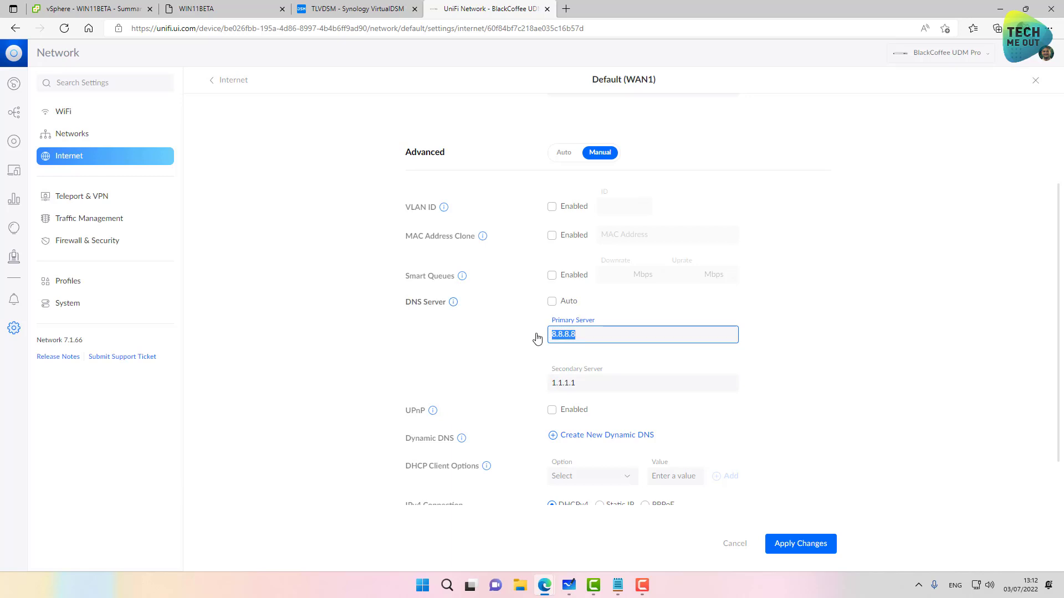
{"action": "type", "text": "192."}
{"action": "type", "text": "168.99.190"}
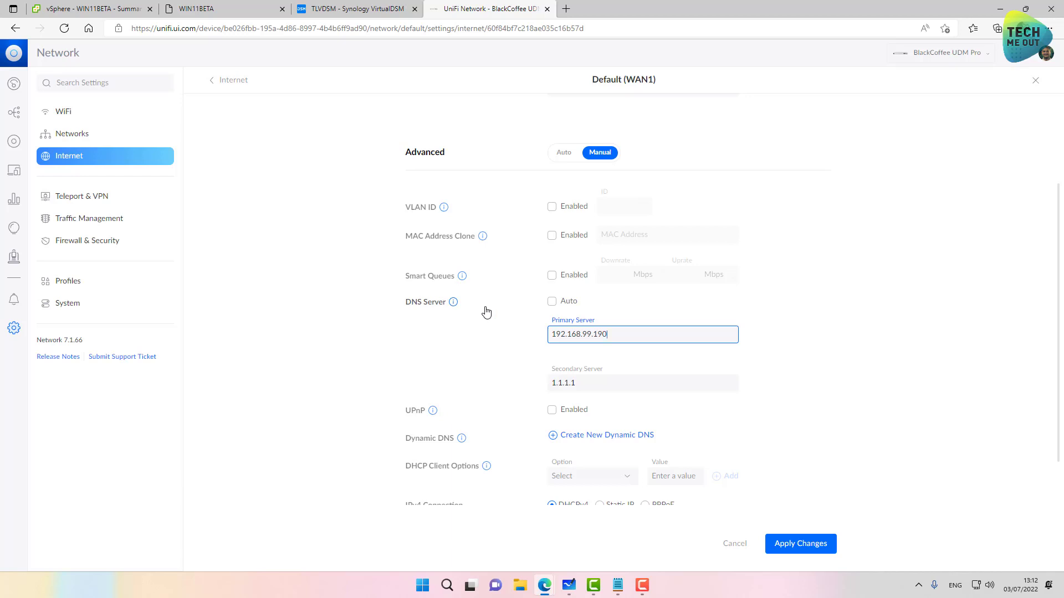
{"action": "scroll", "coordinate": [609, 388], "scroll_direction": "down", "scroll_amount": 1}
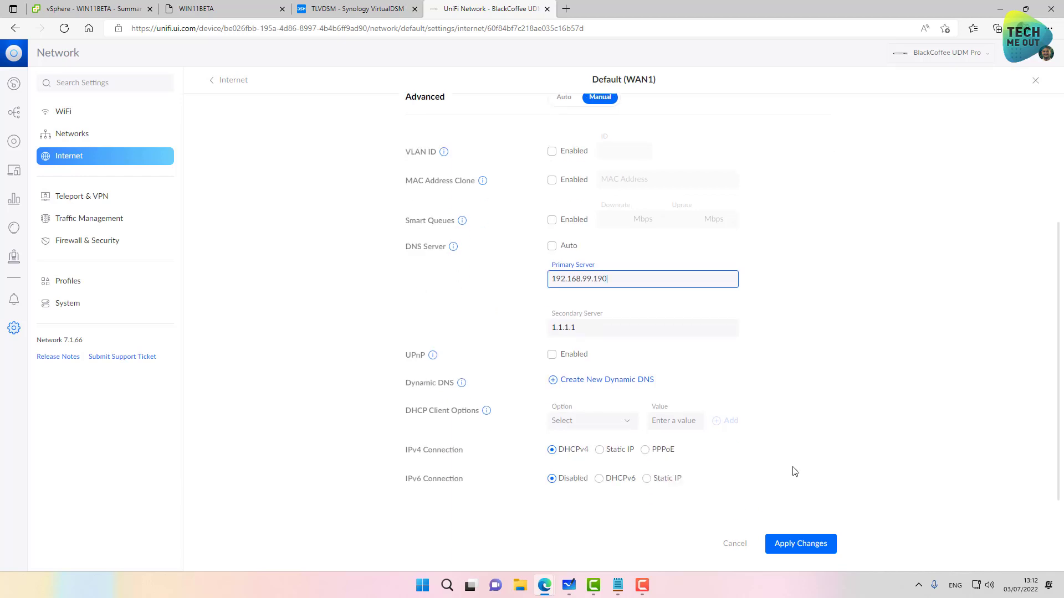
{"action": "left_click", "coordinate": [803, 557]}
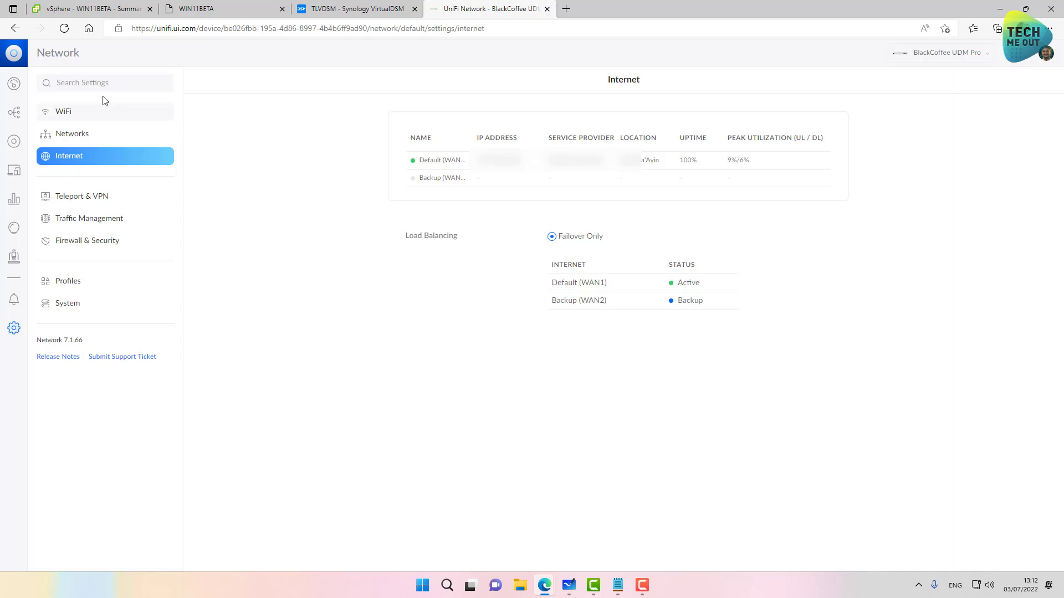
Step: Circle the router in blue ink and draw links from computers to router, NAS and Cloudflare
{"action": "left_click", "coordinate": [569, 585]}
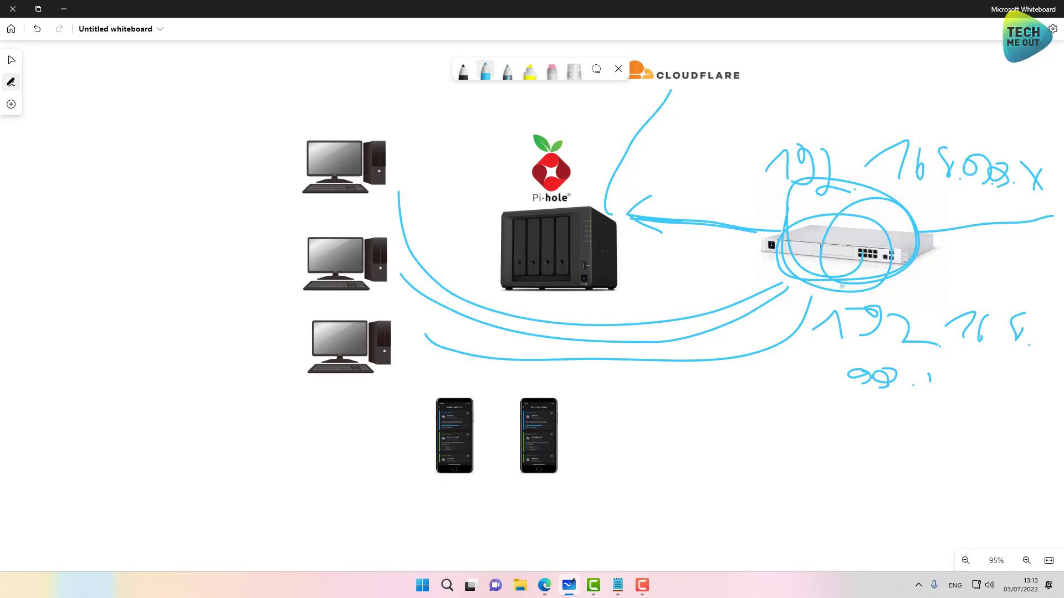
{"action": "mouse_move", "coordinate": [867, 205]}
{"action": "left_mouse_down"}
{"action": "mouse_move", "coordinate": [914, 321]}
{"action": "mouse_move", "coordinate": [831, 188]}
{"action": "mouse_move", "coordinate": [806, 227]}
{"action": "left_mouse_up"}
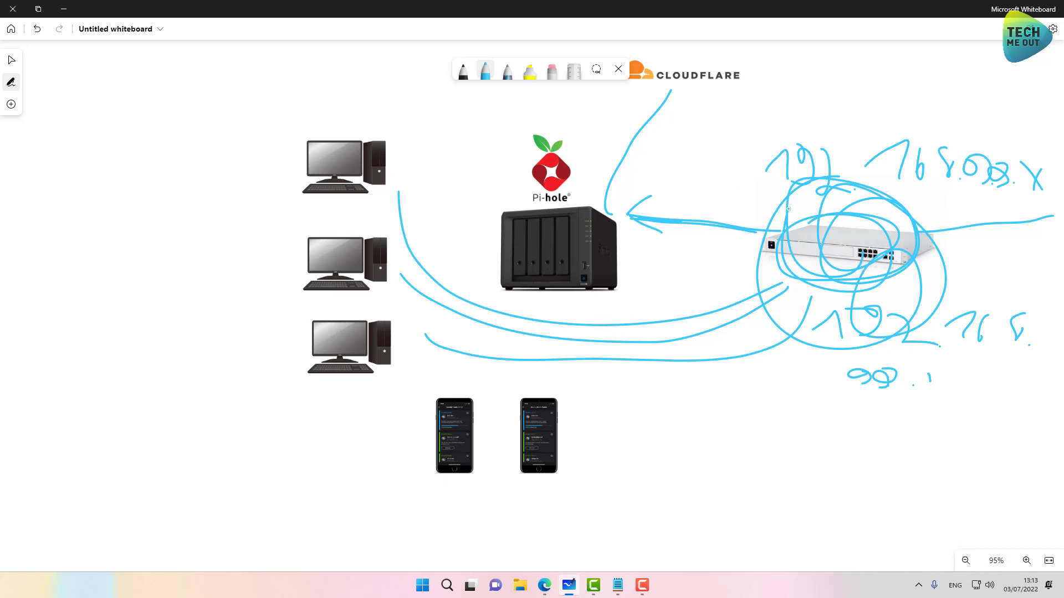
{"action": "mouse_move", "coordinate": [363, 216]}
{"action": "left_mouse_down"}
{"action": "mouse_move", "coordinate": [410, 291]}
{"action": "mouse_move", "coordinate": [856, 313]}
{"action": "mouse_move", "coordinate": [868, 265]}
{"action": "left_mouse_up"}
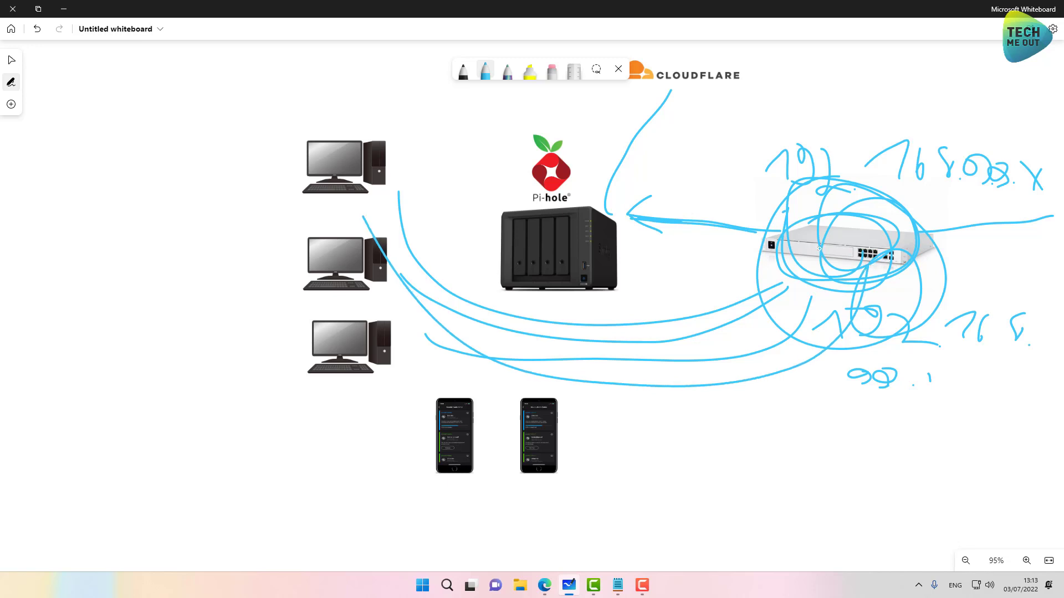
{"action": "left_click_drag", "start_coordinate": [819, 248], "coordinate": [616, 212]}
{"action": "mouse_move", "coordinate": [912, 228]}
{"action": "left_mouse_down"}
{"action": "mouse_move", "coordinate": [1056, 201]}
{"action": "mouse_move", "coordinate": [1017, 206]}
{"action": "mouse_move", "coordinate": [1030, 210]}
{"action": "mouse_move", "coordinate": [655, 224]}
{"action": "mouse_move", "coordinate": [616, 213]}
{"action": "mouse_move", "coordinate": [656, 109]}
{"action": "mouse_move", "coordinate": [677, 86]}
{"action": "mouse_move", "coordinate": [614, 183]}
{"action": "mouse_move", "coordinate": [676, 84]}
{"action": "mouse_move", "coordinate": [601, 189]}
{"action": "mouse_move", "coordinate": [687, 86]}
{"action": "mouse_move", "coordinate": [646, 138]}
{"action": "mouse_move", "coordinate": [617, 193]}
{"action": "mouse_move", "coordinate": [664, 124]}
{"action": "mouse_move", "coordinate": [626, 195]}
{"action": "mouse_move", "coordinate": [690, 84]}
{"action": "mouse_move", "coordinate": [612, 191]}
{"action": "left_mouse_up"}
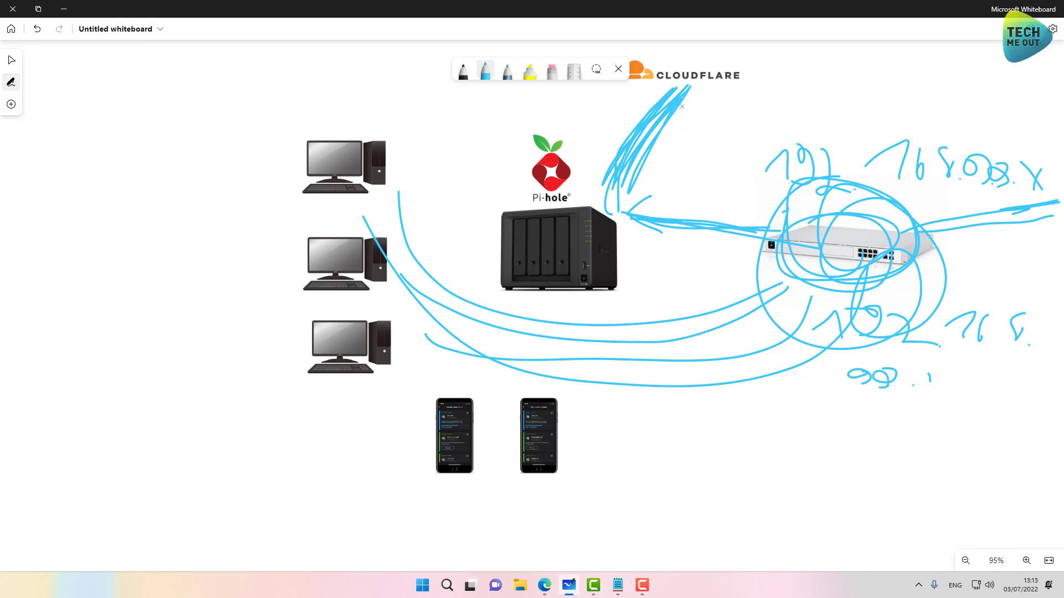
{"action": "mouse_move", "coordinate": [682, 106]}
{"action": "left_mouse_down"}
{"action": "mouse_move", "coordinate": [623, 218]}
{"action": "mouse_move", "coordinate": [983, 251]}
{"action": "mouse_move", "coordinate": [1060, 227]}
{"action": "left_mouse_up"}
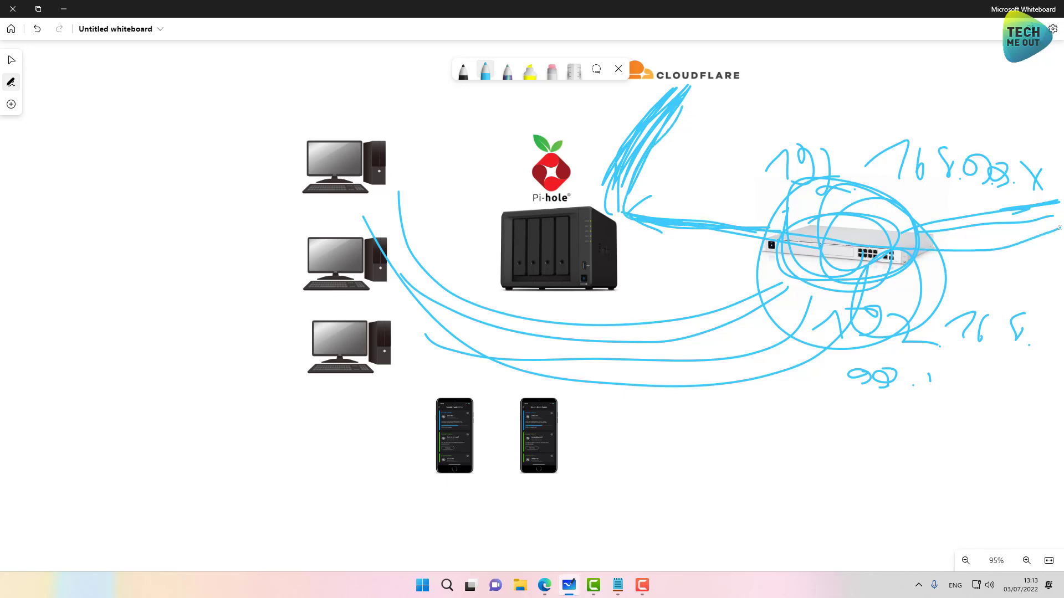
Step: Close the VM's Pi-hole browser window, launch Command Prompt, and run ipconfig /all
{"action": "key", "text": "alt+Tab"}
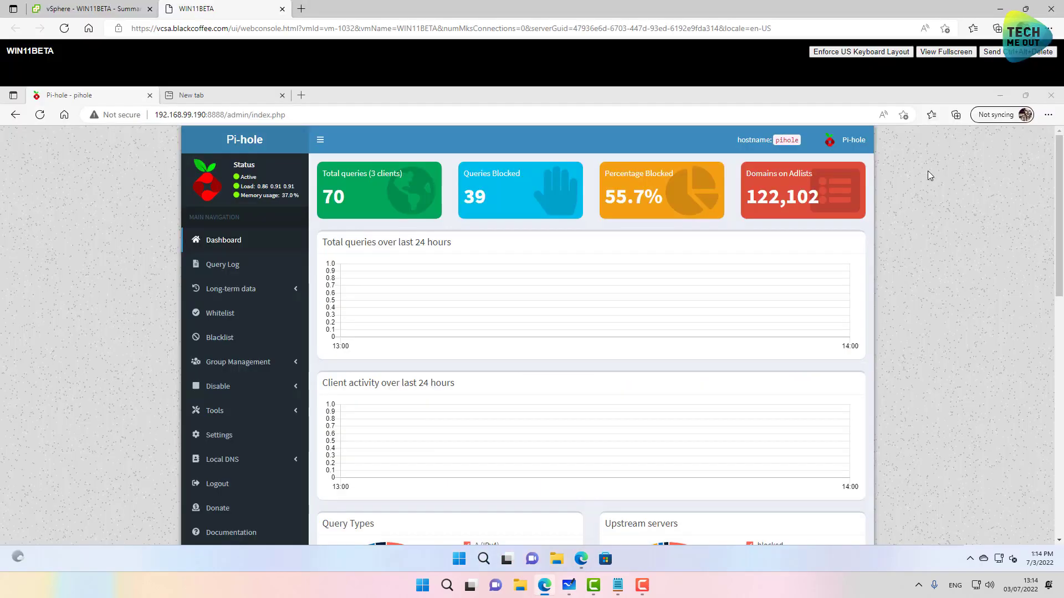
{"action": "left_click", "coordinate": [1051, 96]}
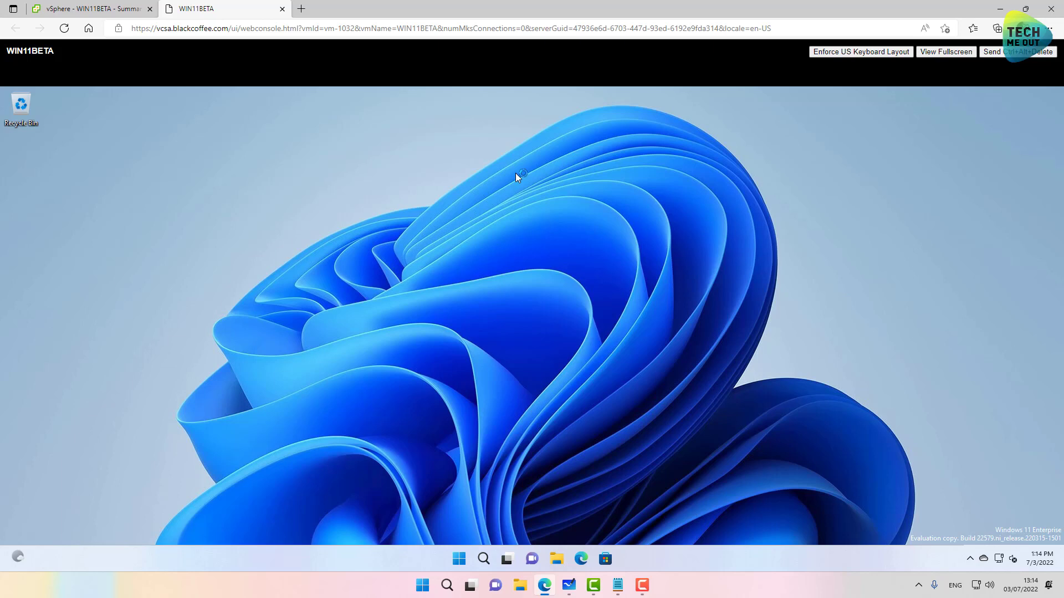
{"action": "left_click", "coordinate": [455, 561]}
{"action": "type", "text": "cmd"}
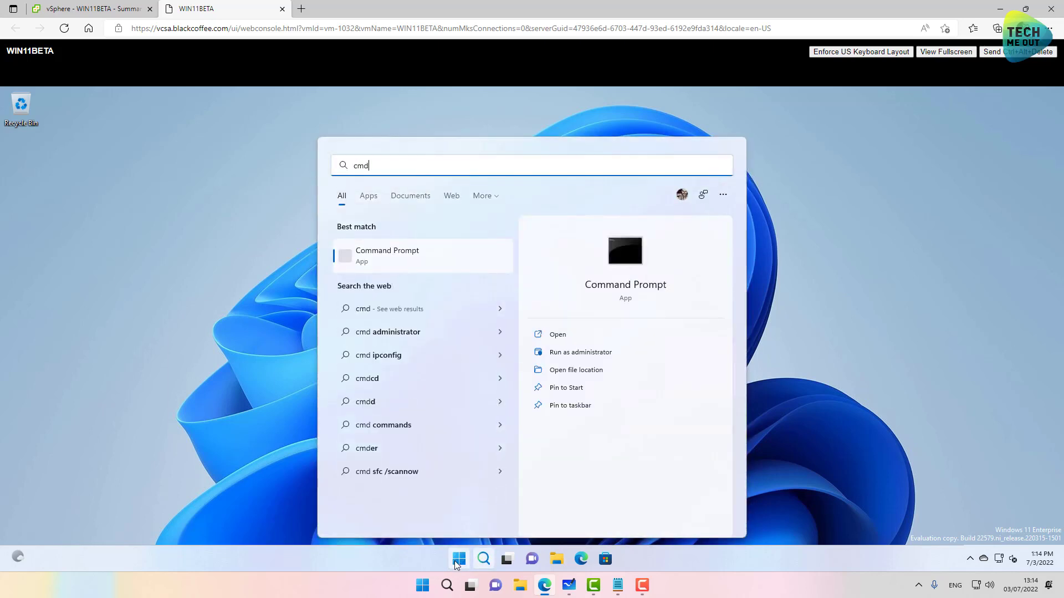
{"action": "key", "text": "Return"}
{"action": "type", "text": "ipconfig /all"}
{"action": "key", "text": "Return"}
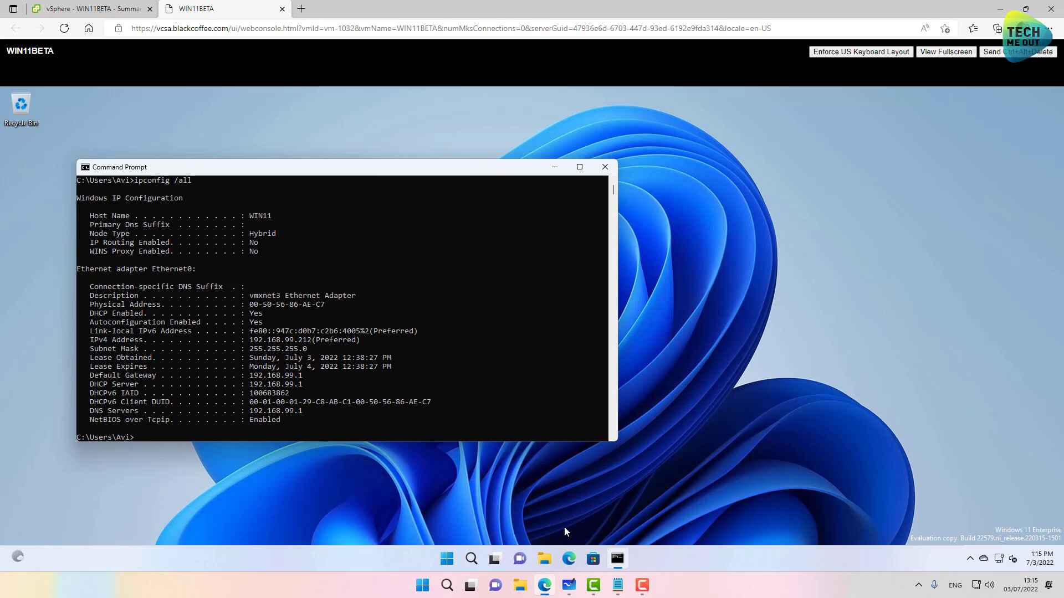
Step: Open a new InPrivate Edge window and go to cnn.com
{"action": "right_click", "coordinate": [572, 559]}
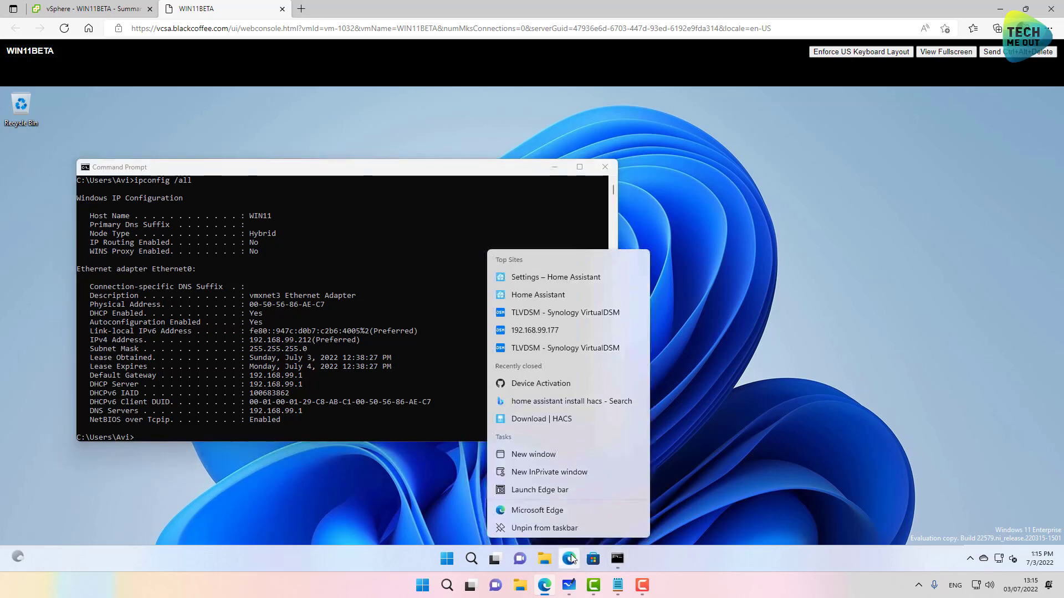
{"action": "left_click", "coordinate": [566, 473]}
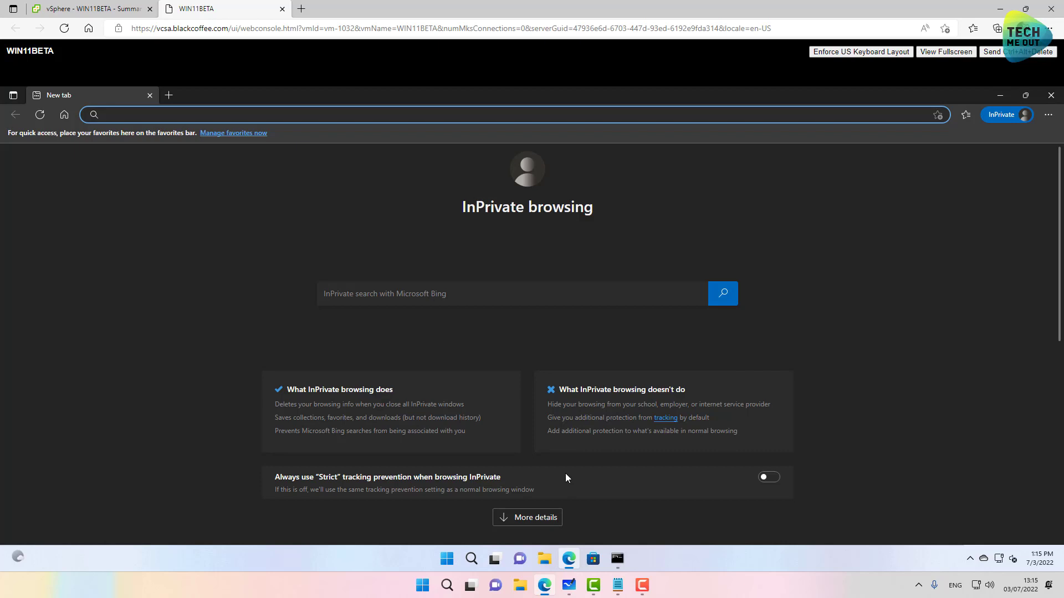
{"action": "type", "text": "cnn.com"}
{"action": "key", "text": "Return"}
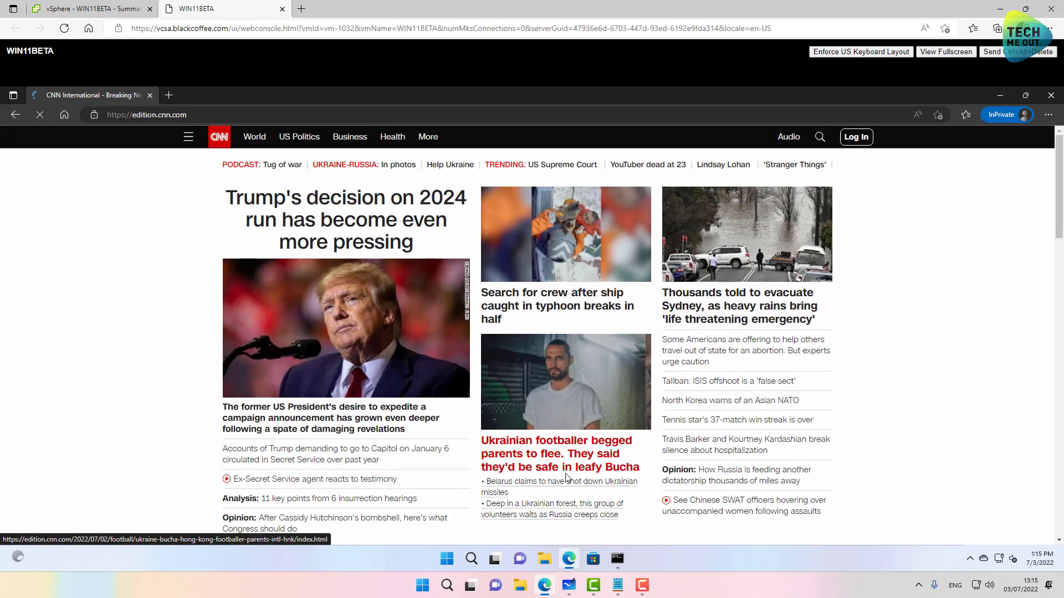